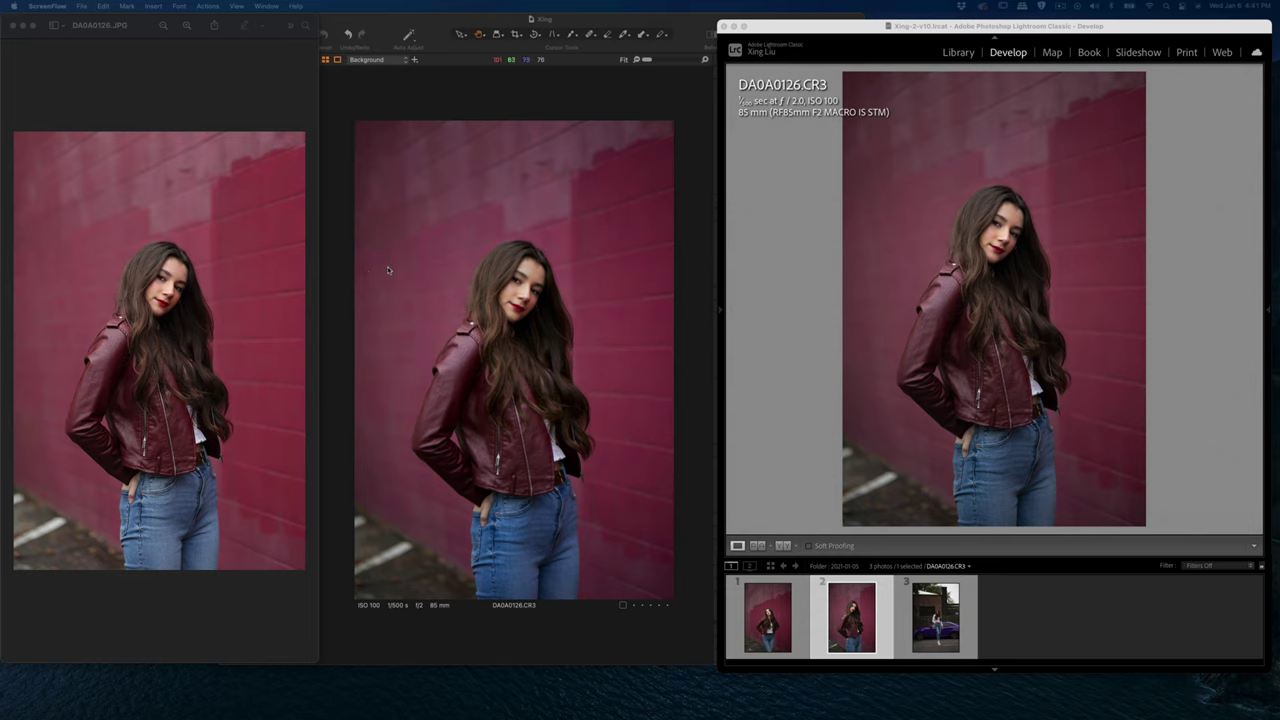
- Cycle through the Preview, Capture One and Lightroom windows, leaving Lightroom Classic in front
left_click(194, 88)
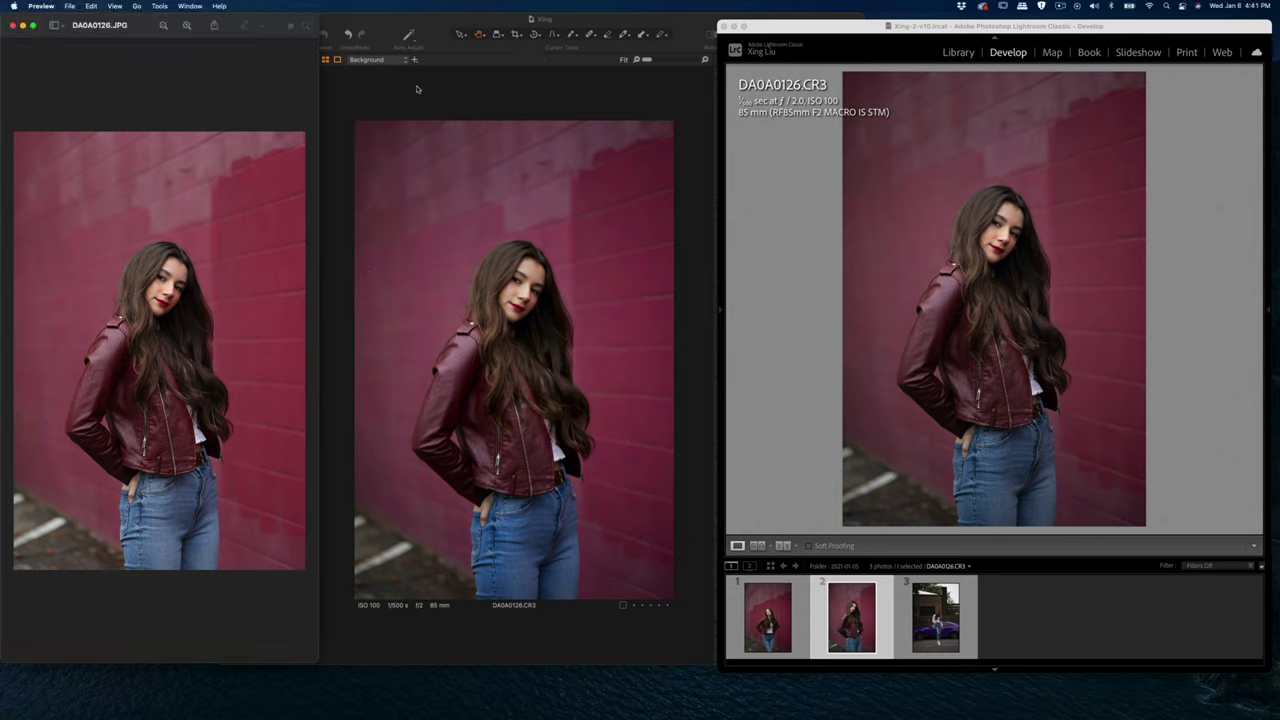
left_click(460, 89)
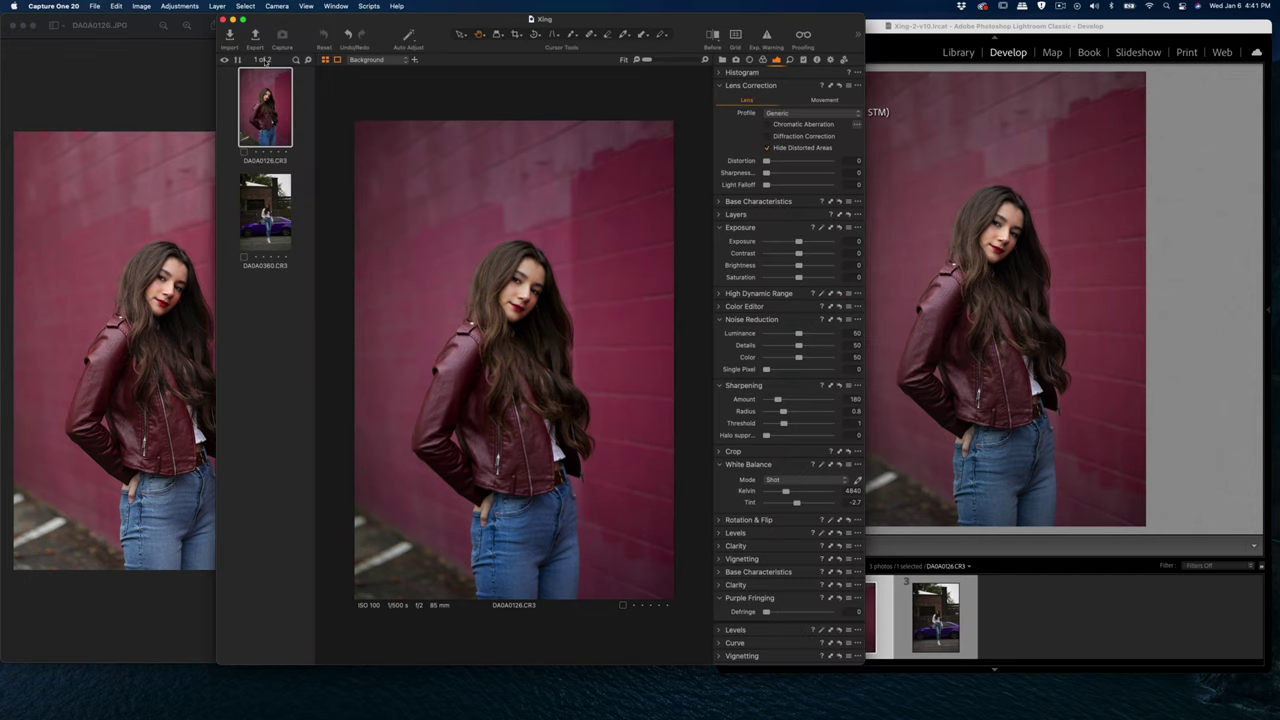
left_click(190, 87)
left_click(1186, 160)
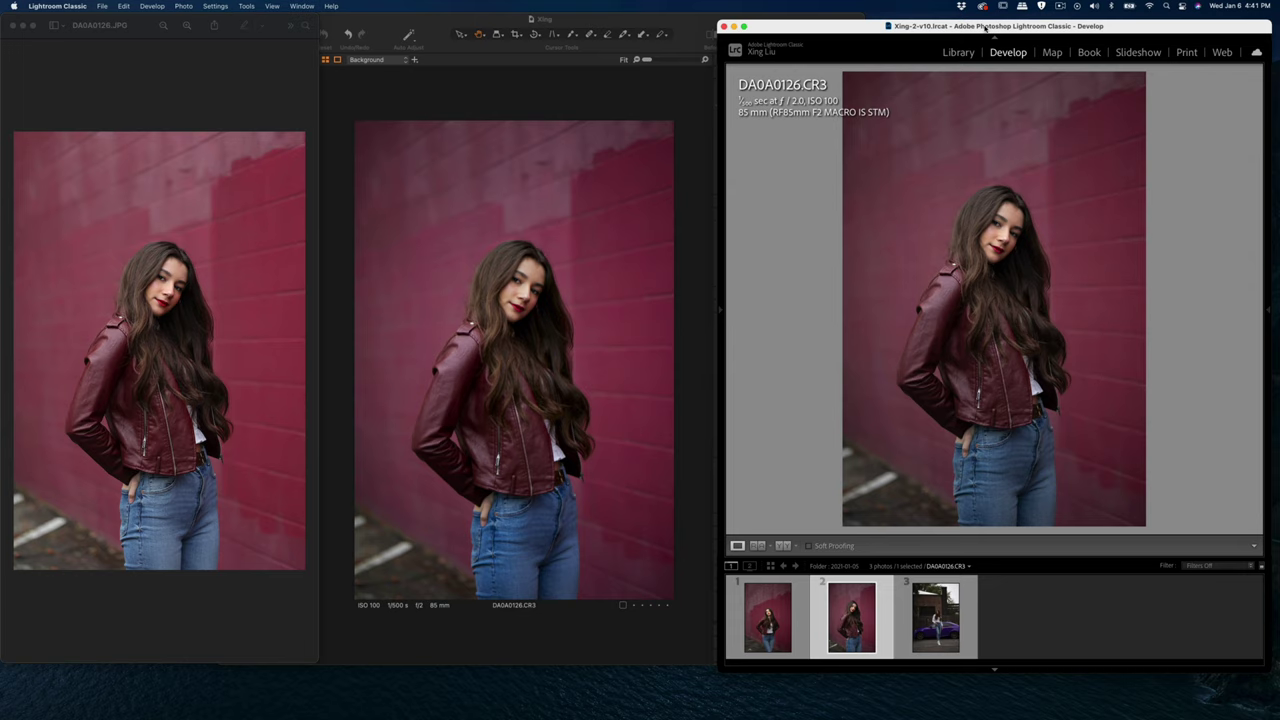
left_click_drag(985, 28, 983, 27)
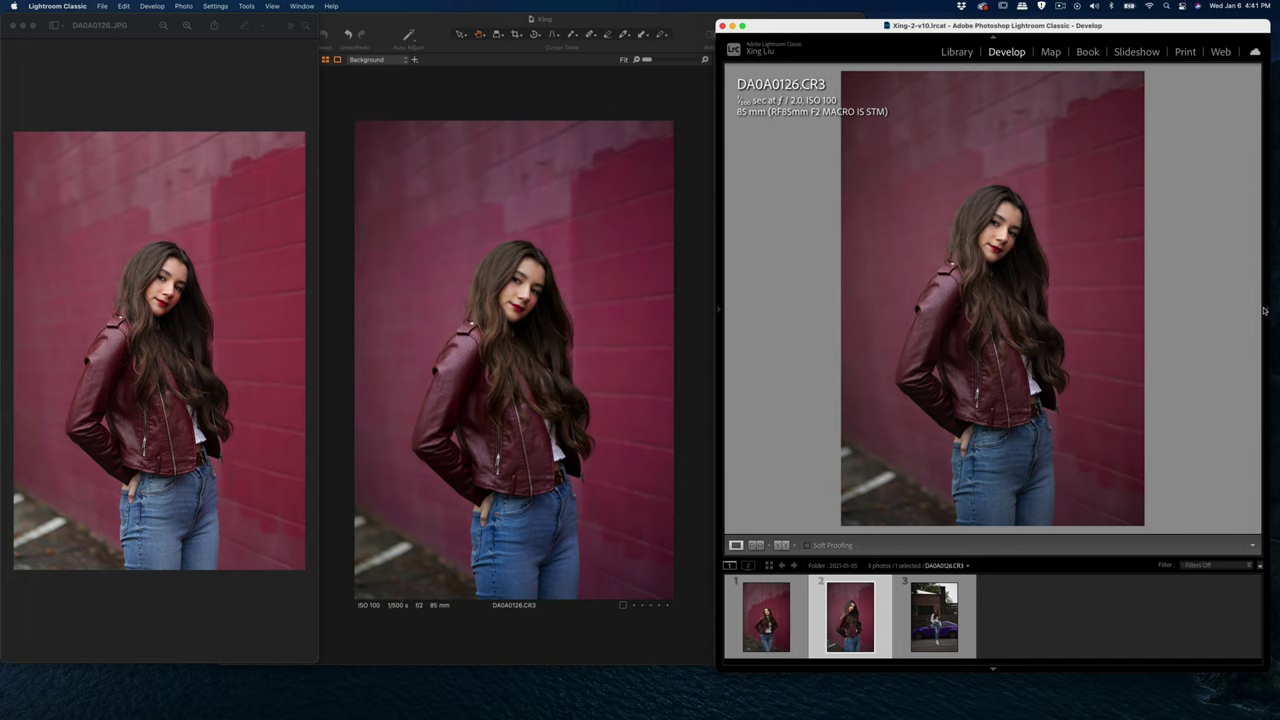
mouse_move(1266, 315)
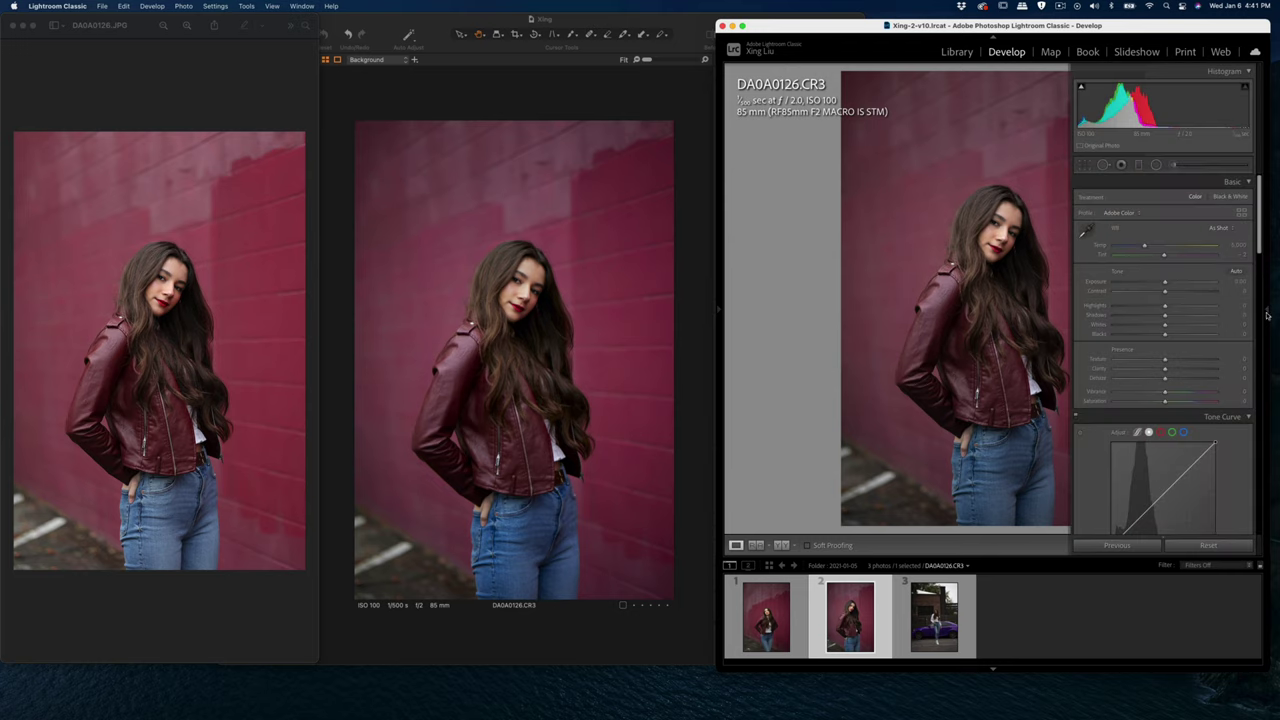
- Show the Develop panel and browse Lightroom's profiles with Adobe Color applied, then activate Preview
left_click(1267, 312)
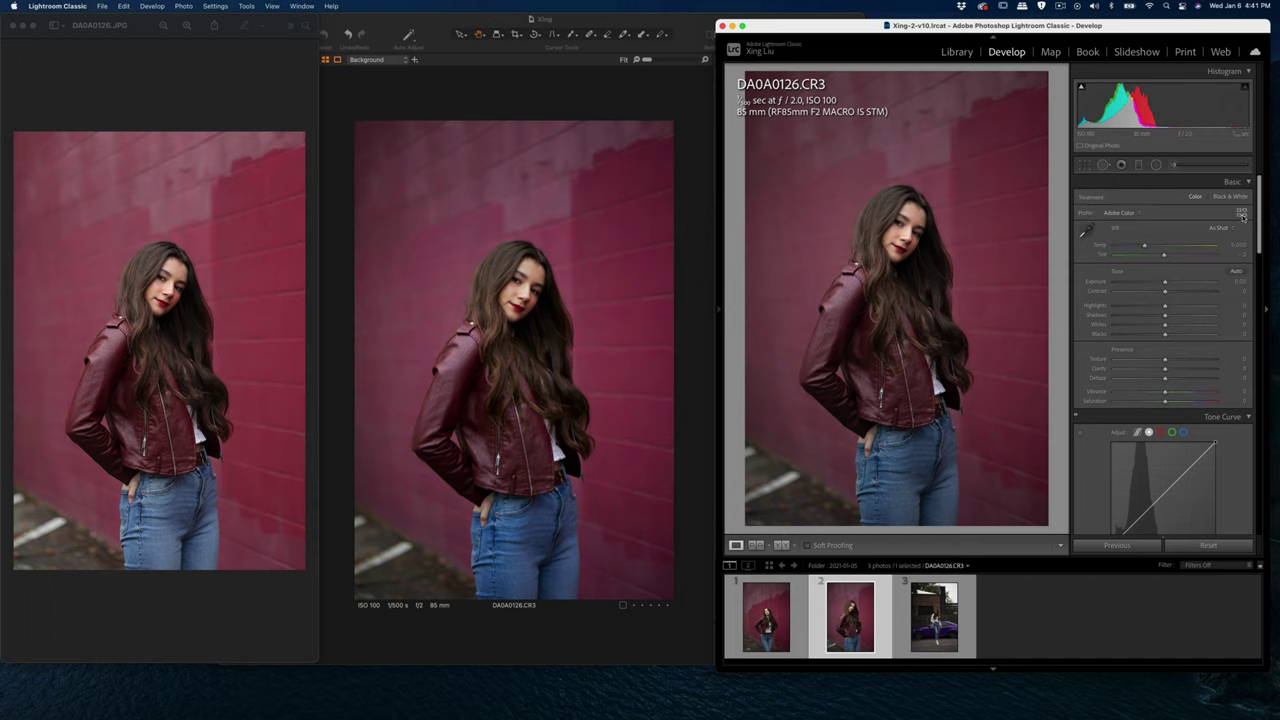
left_click(1241, 216)
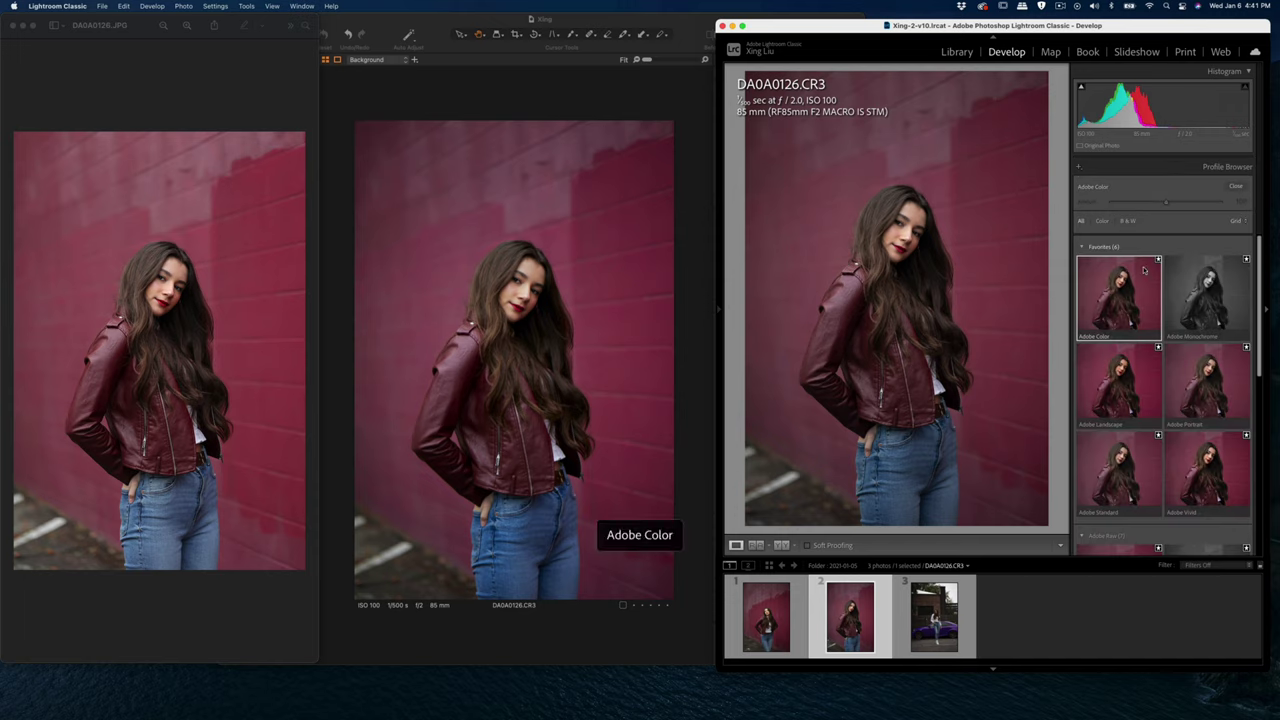
scroll(1120, 350, "down", 2)
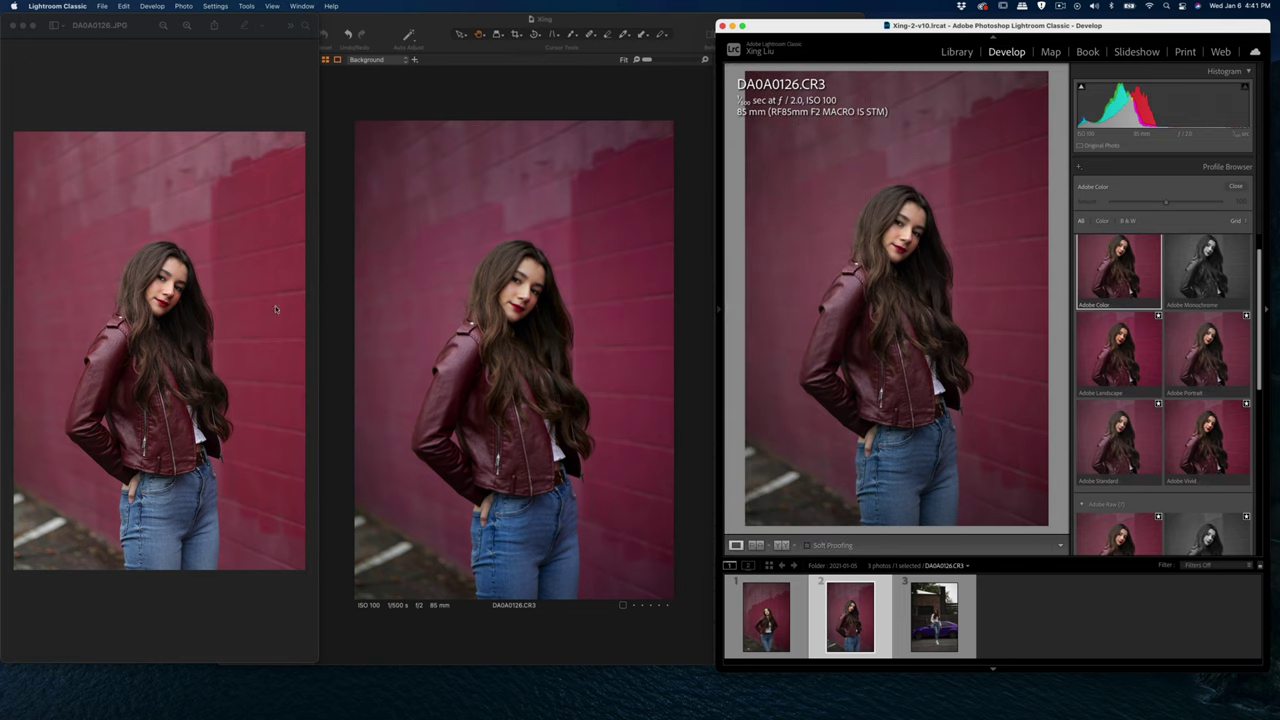
left_click(136, 105)
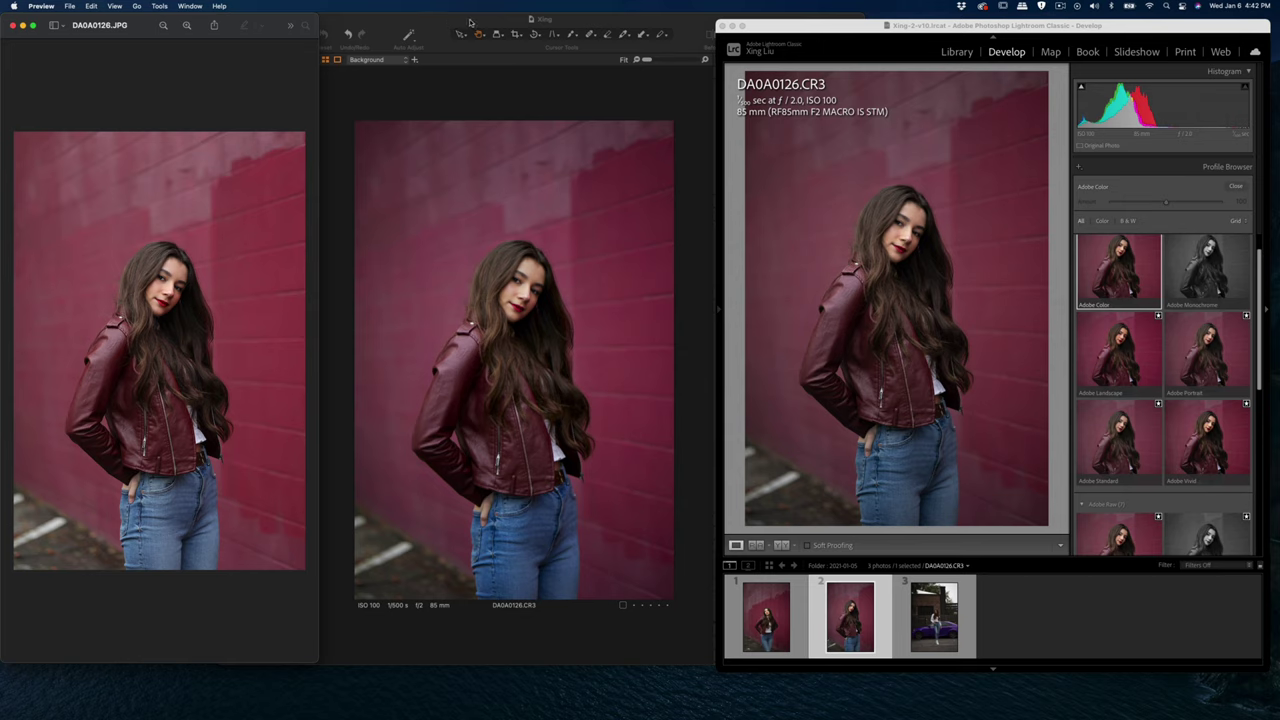
- Confirm Capture One's Base Characteristics keep the Canon EOS R6 Generic ICC profile, then return to Preview
left_click(470, 22)
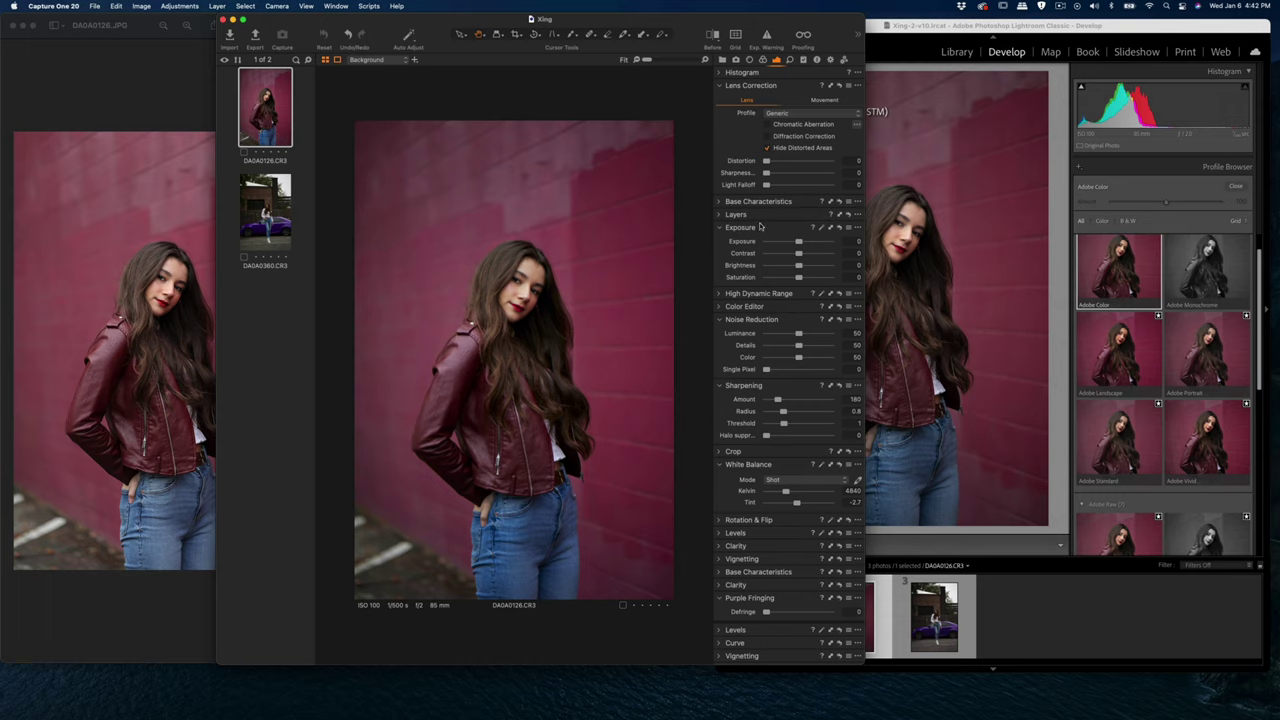
left_click(725, 203)
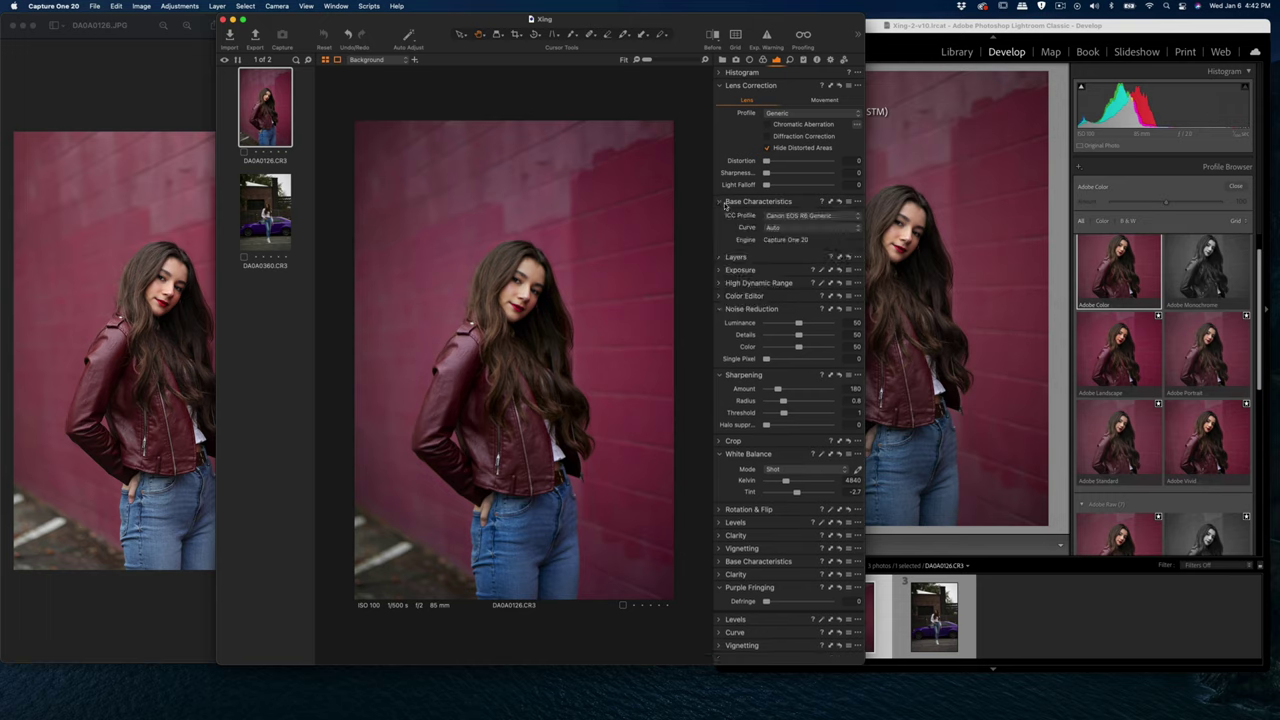
left_click(819, 217)
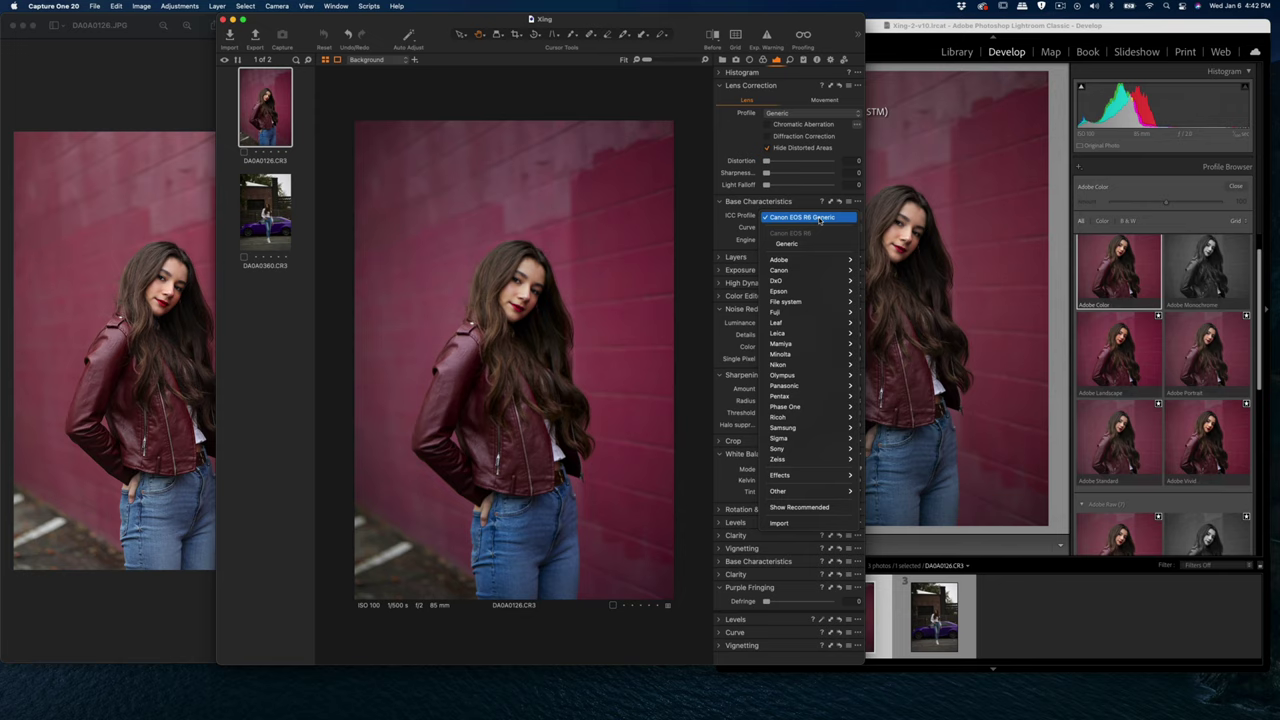
left_click(730, 137)
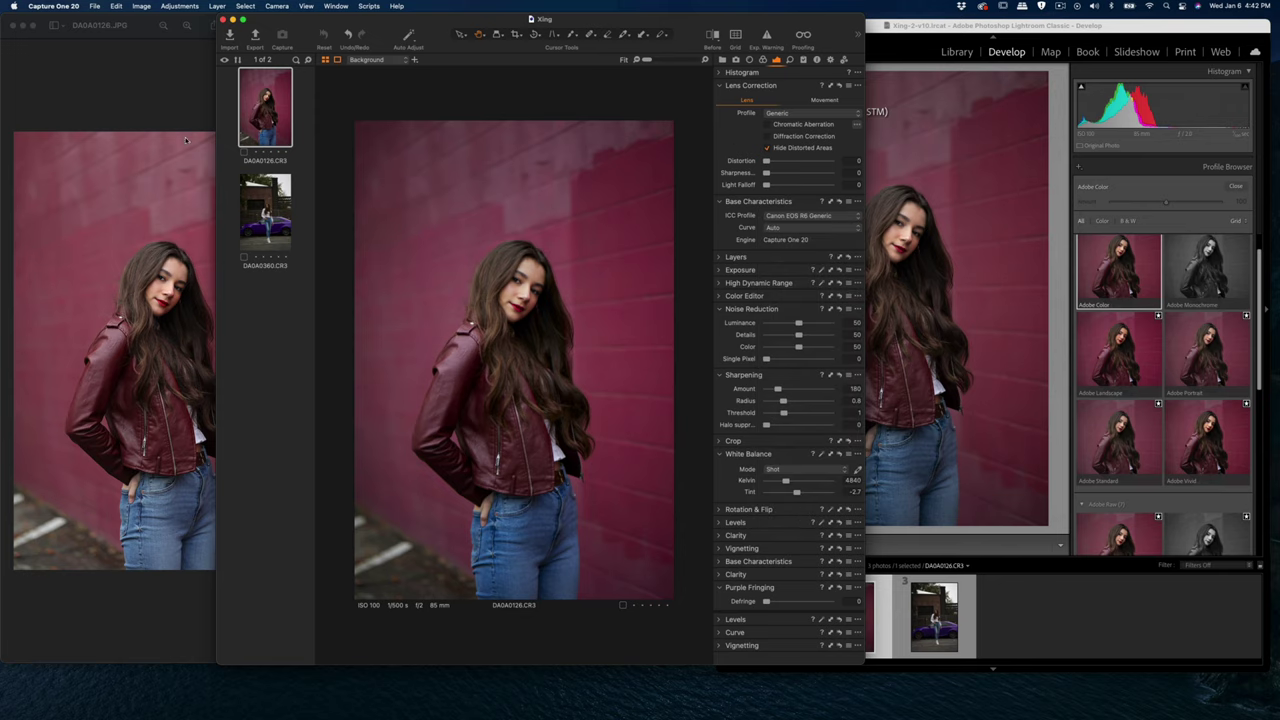
left_click(140, 88)
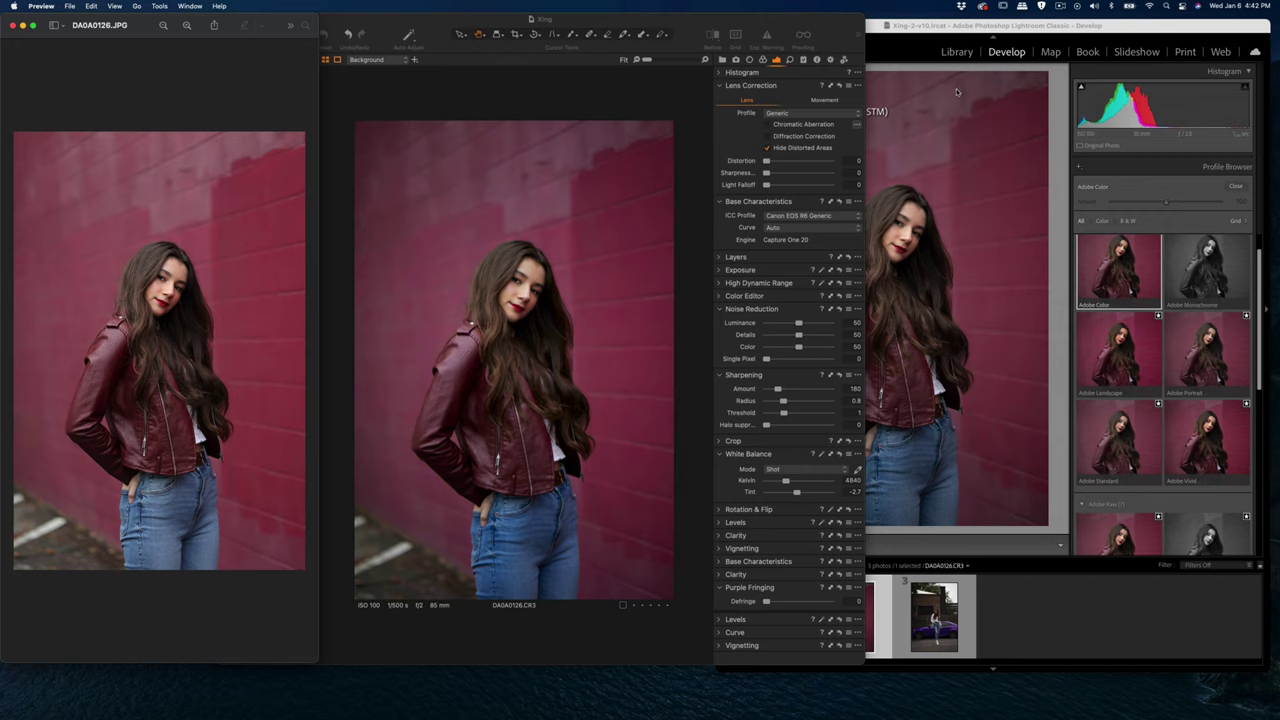
- Bring Lightroom Classic back in front of the Preview JPEG window
left_click(938, 223)
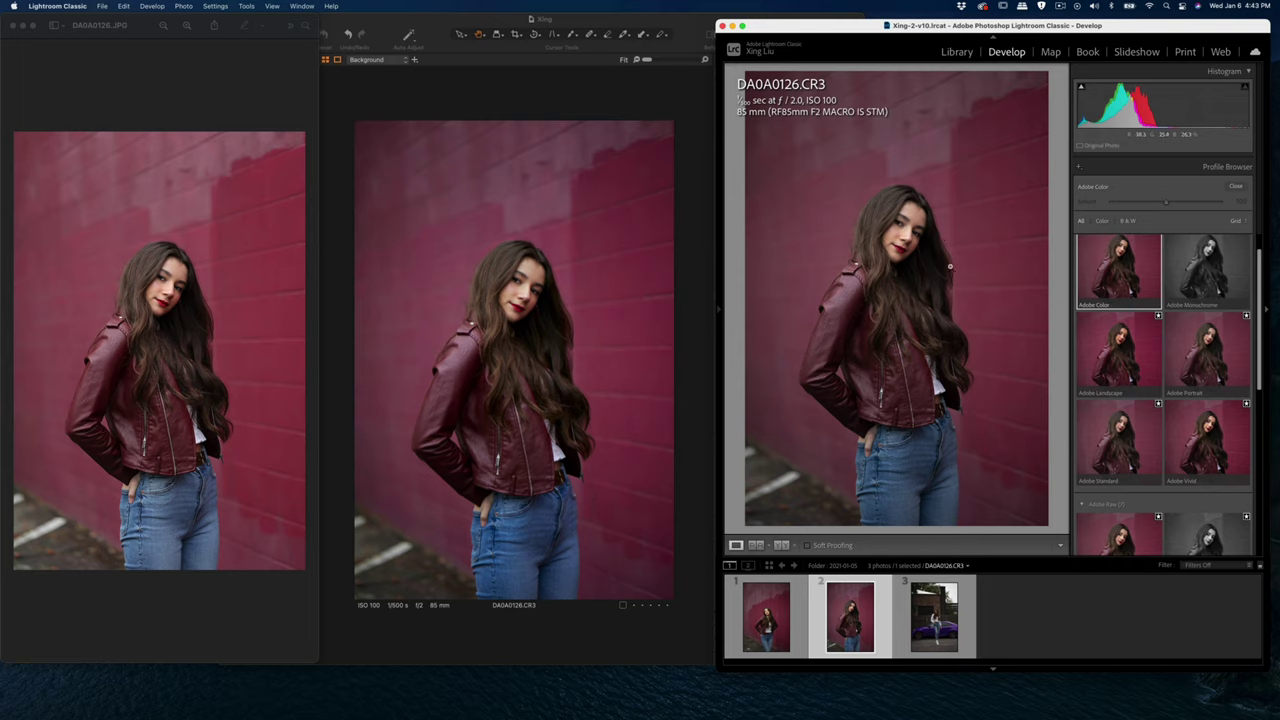
- Review the Favorites and Adobe Raw profile groups, then close the browser keeping Adobe Color
scroll(1178, 305, "up", 1)
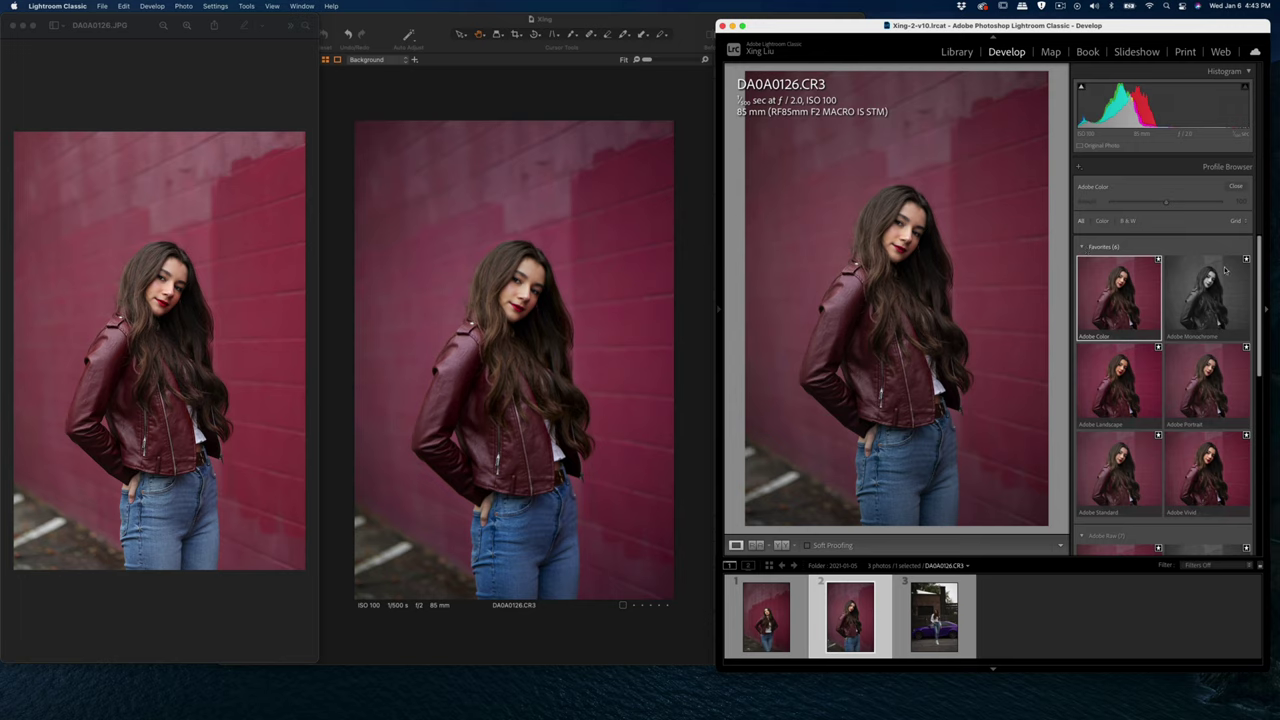
scroll(1147, 378, "down", 5)
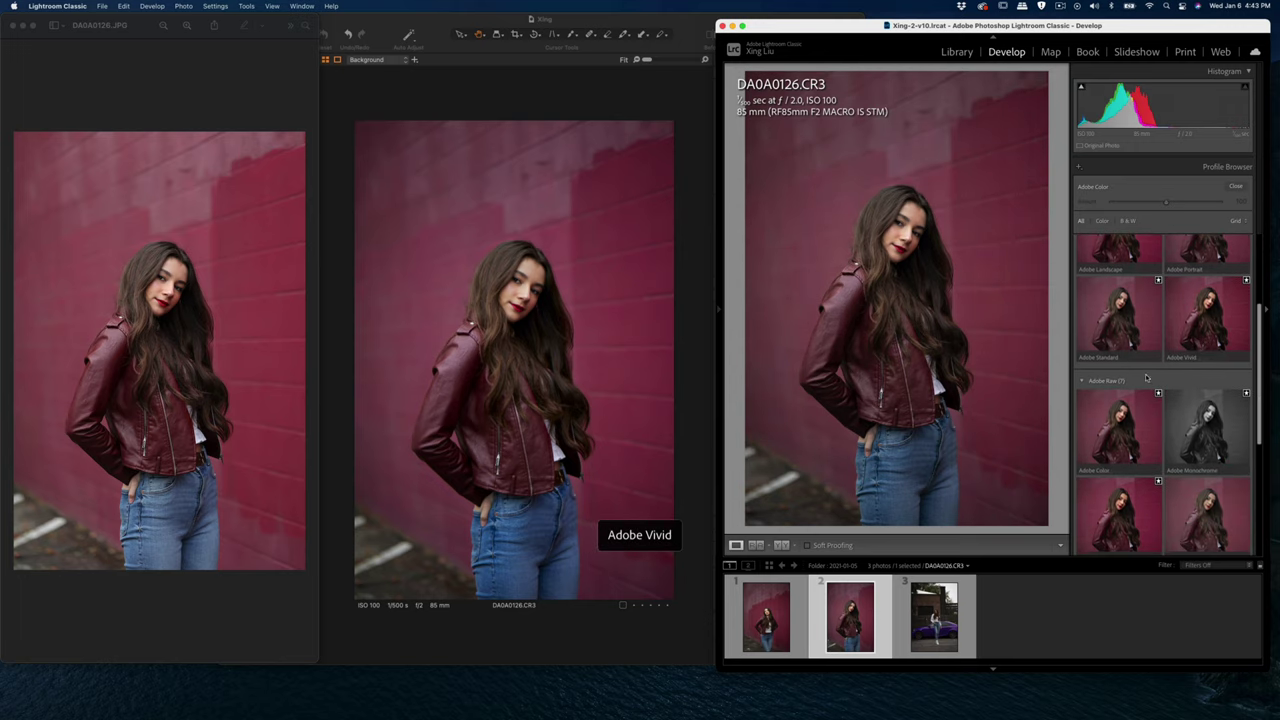
scroll(1158, 400, "down", 4)
scroll(1158, 400, "down", 4)
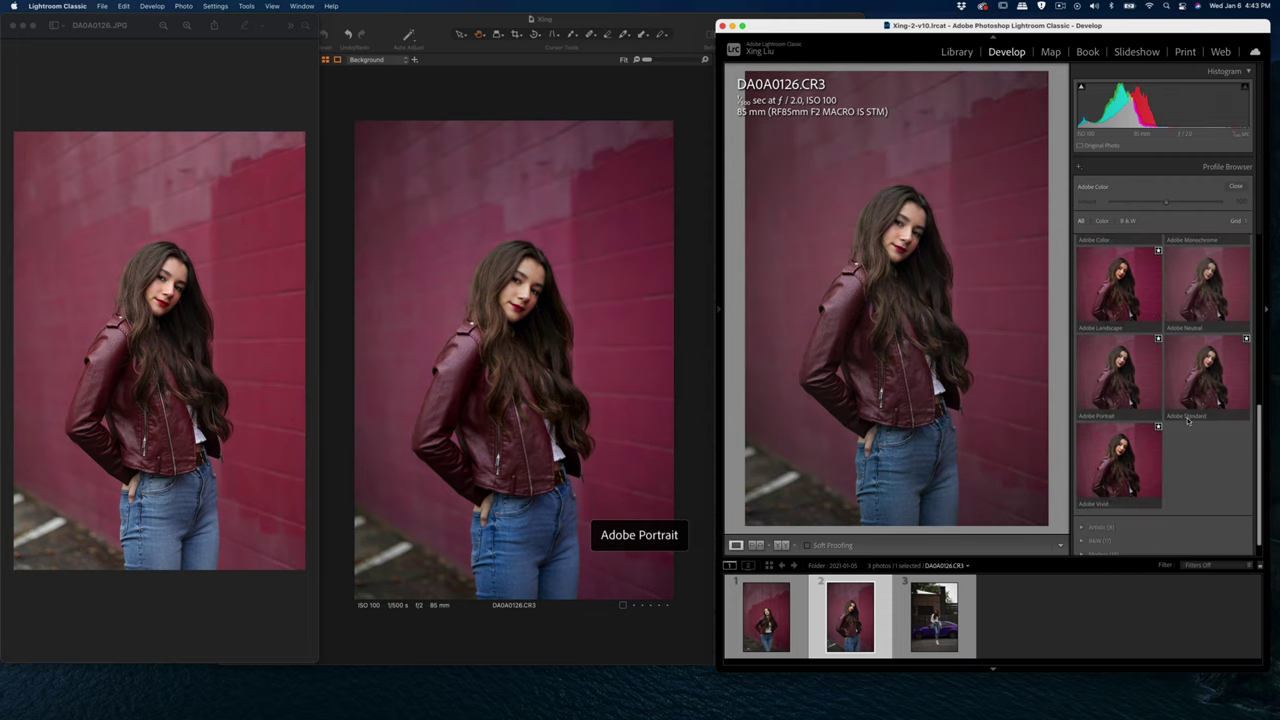
scroll(1200, 330, "up", 4)
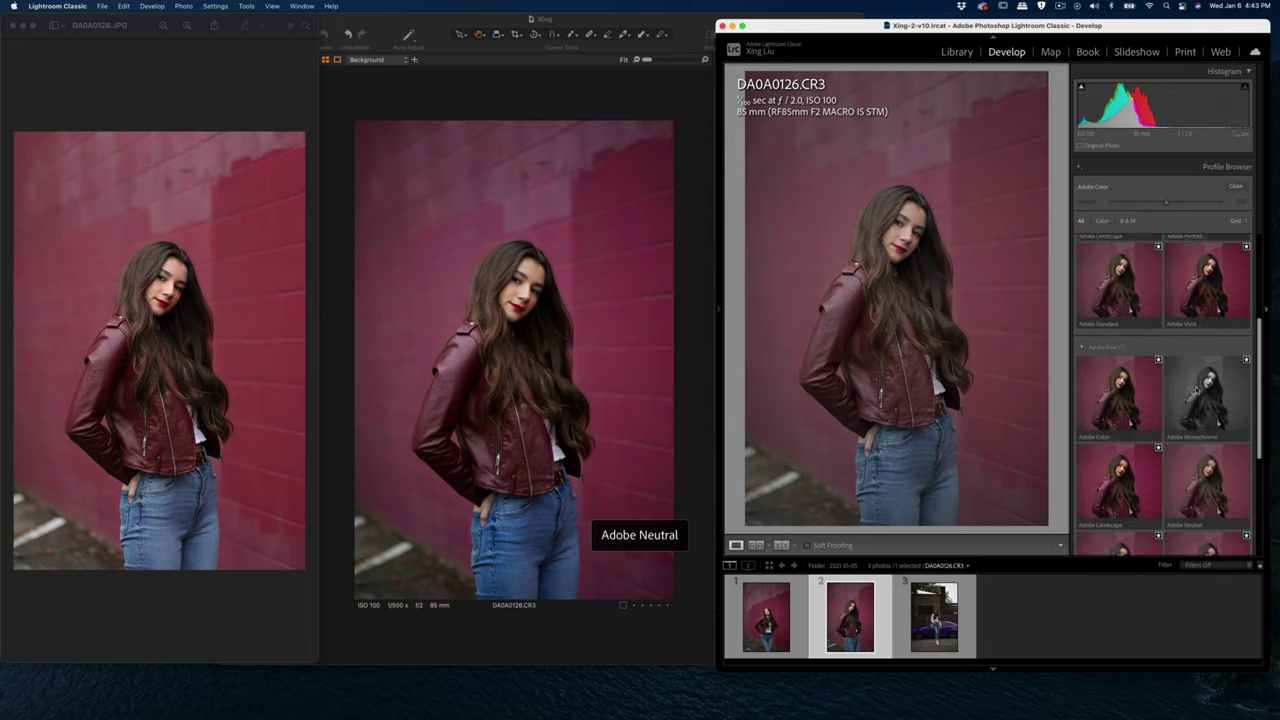
scroll(1205, 300, "up", 4)
scroll(1215, 260, "up", 3)
left_click(1239, 186)
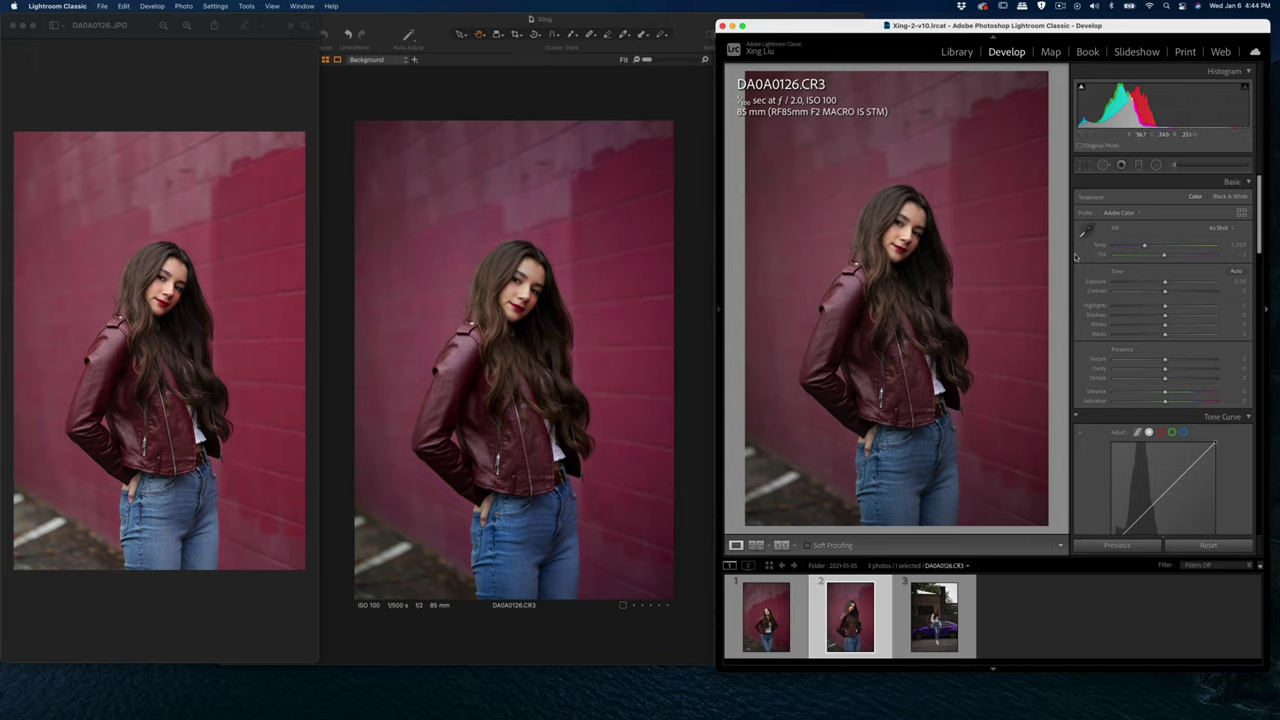
left_click(1241, 213)
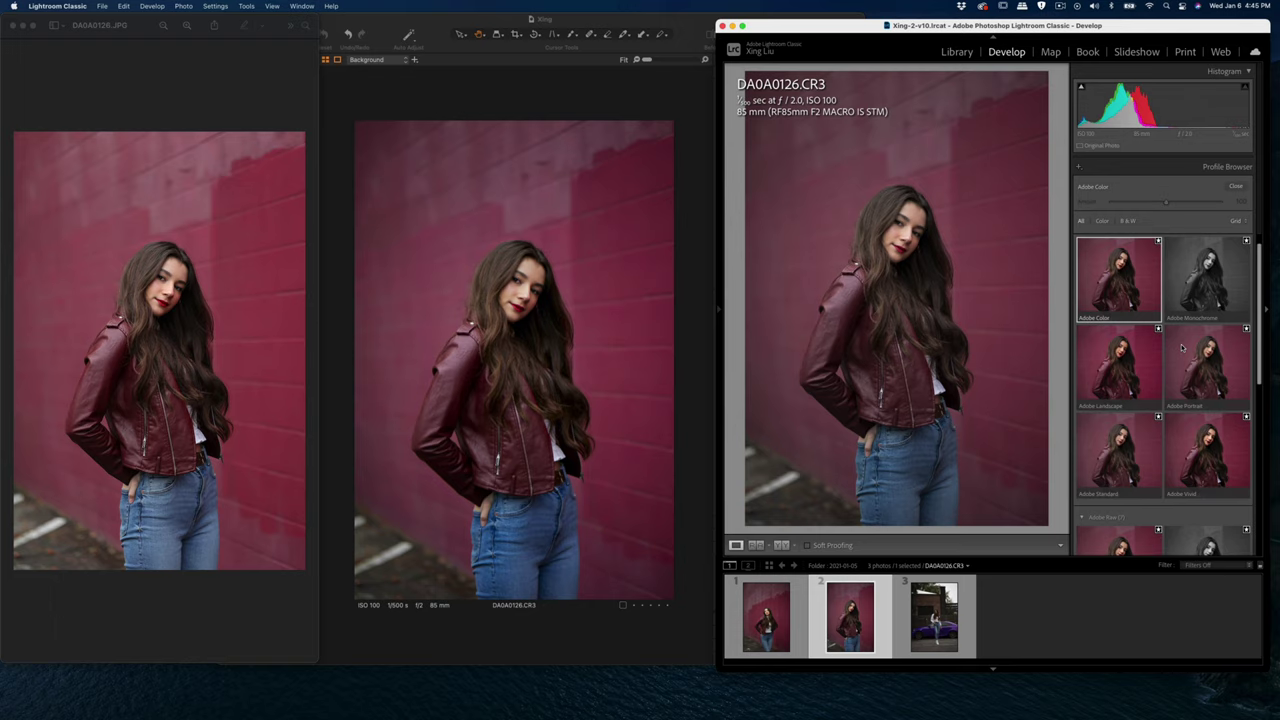
left_click(631, 28)
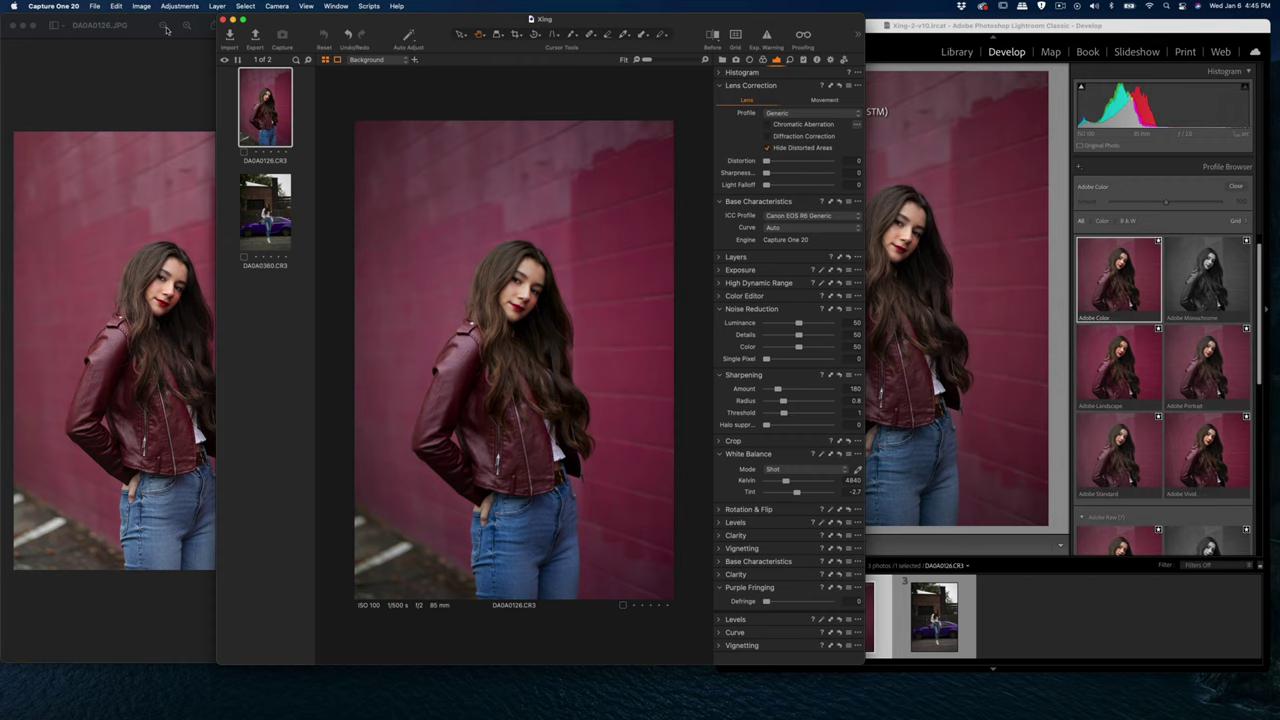
- Minimize the pink-wall JPEG and enlarge the Preview window showing the car photo
left_click(142, 26)
left_click(110, 25)
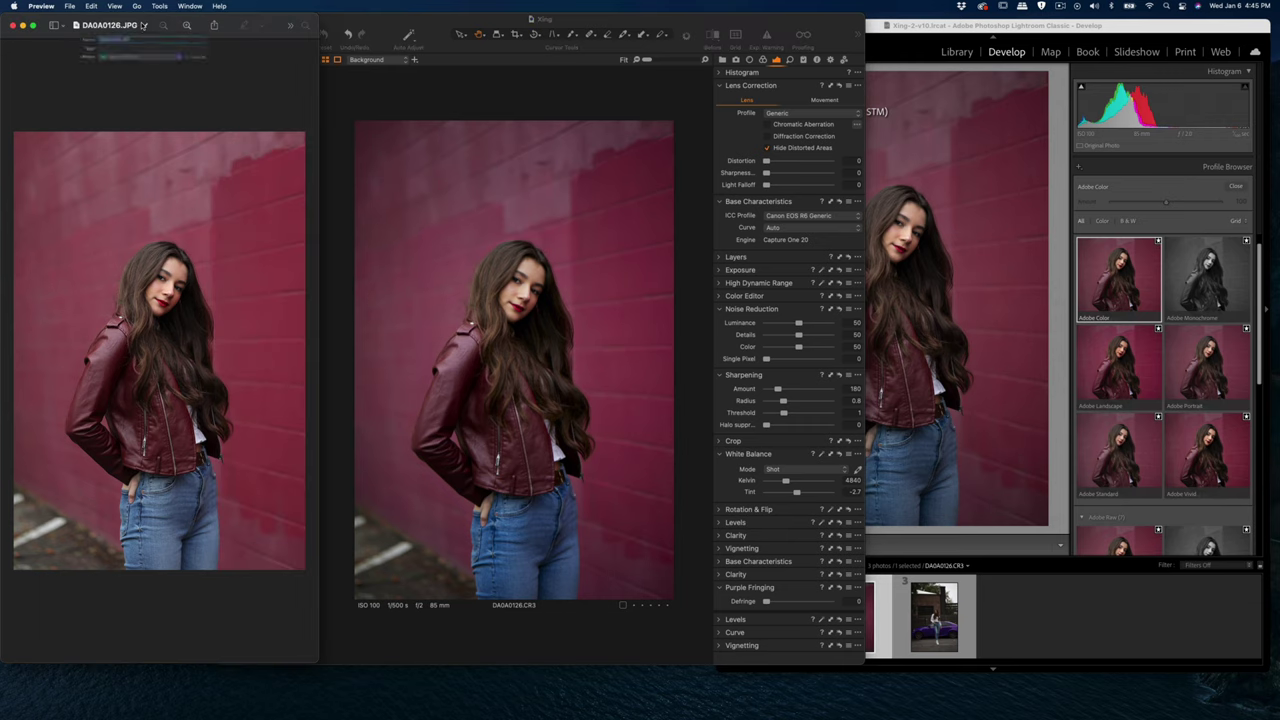
left_click(23, 24)
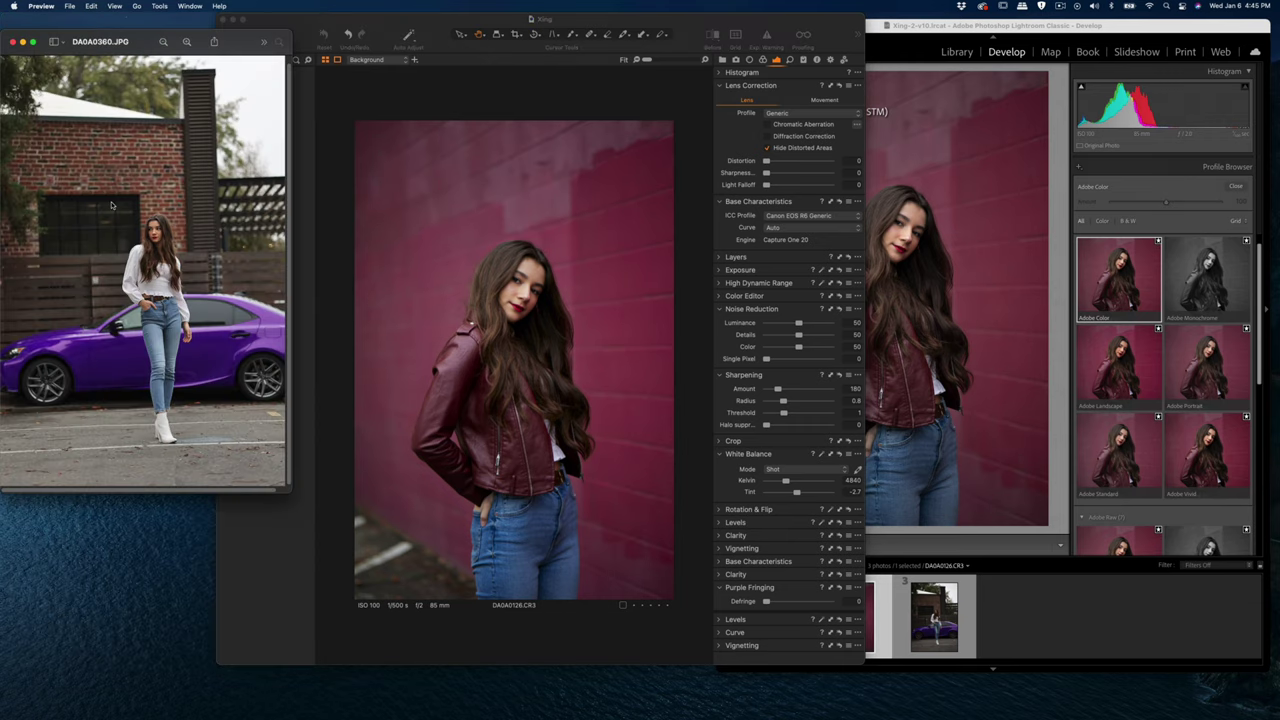
left_click_drag(289, 490, 312, 660)
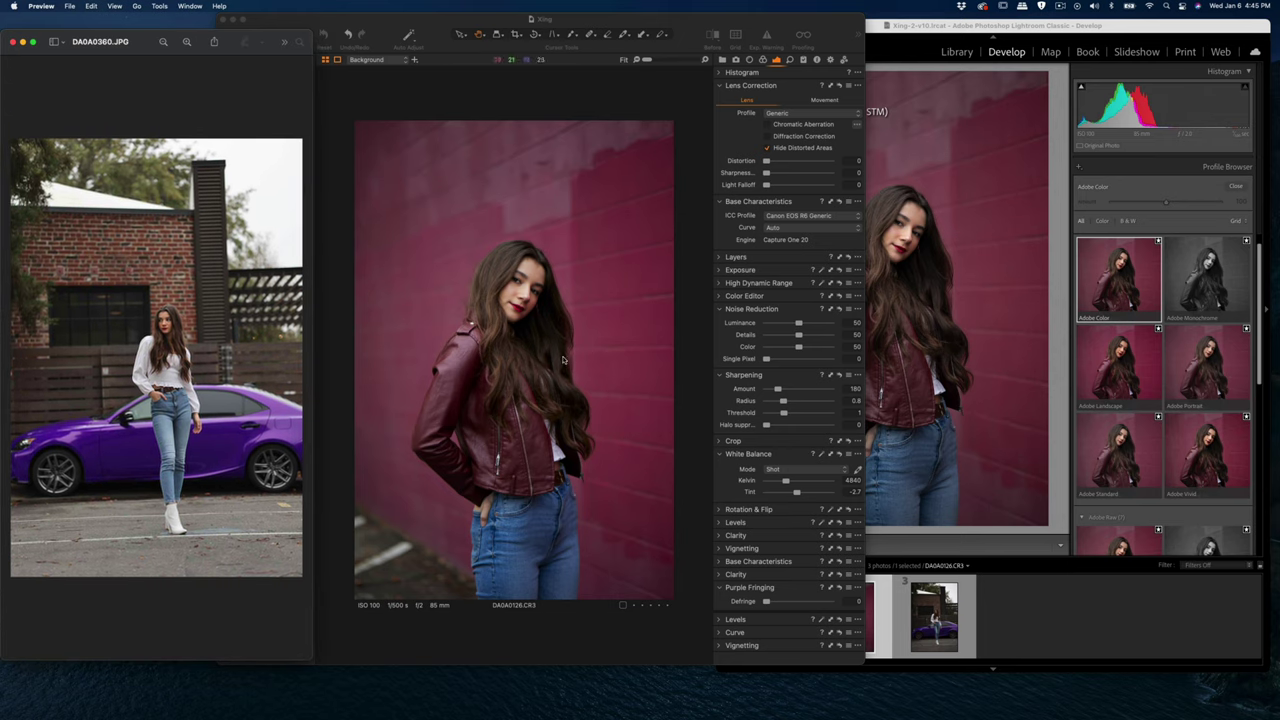
- Show the DA0A0360 car photo in Capture One 20
left_click(565, 361)
left_click(253, 226)
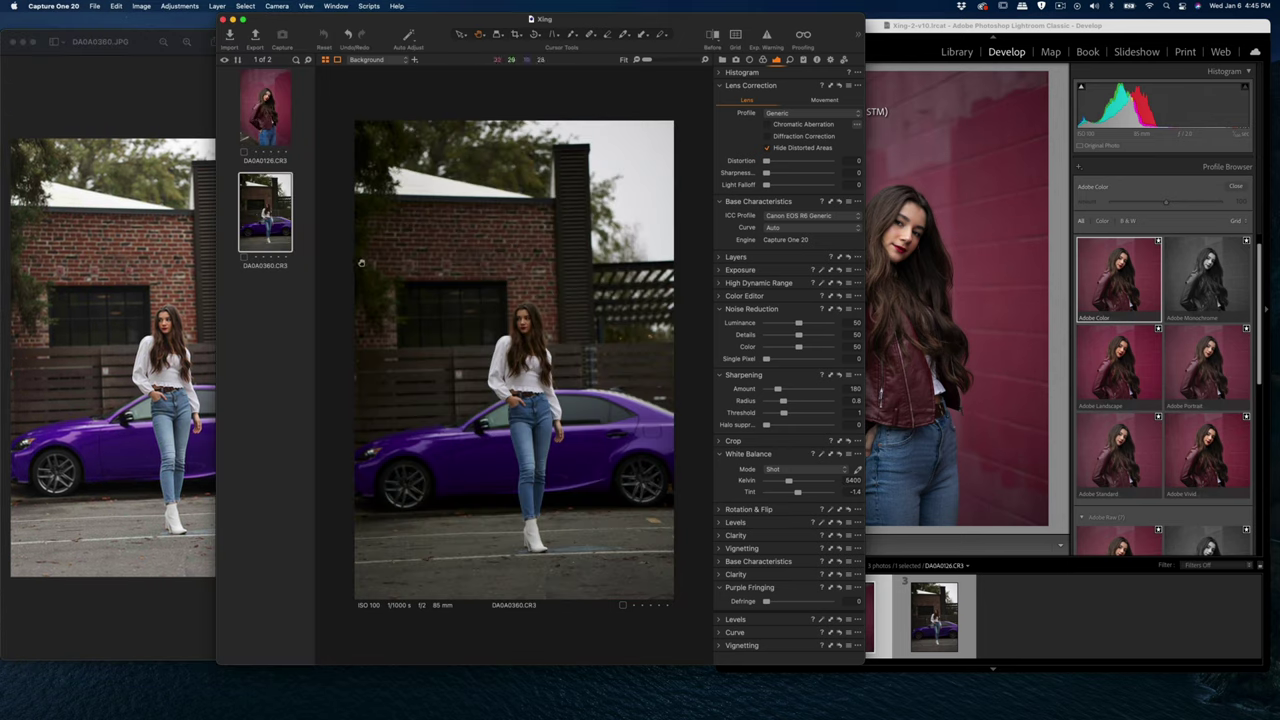
left_click(146, 40)
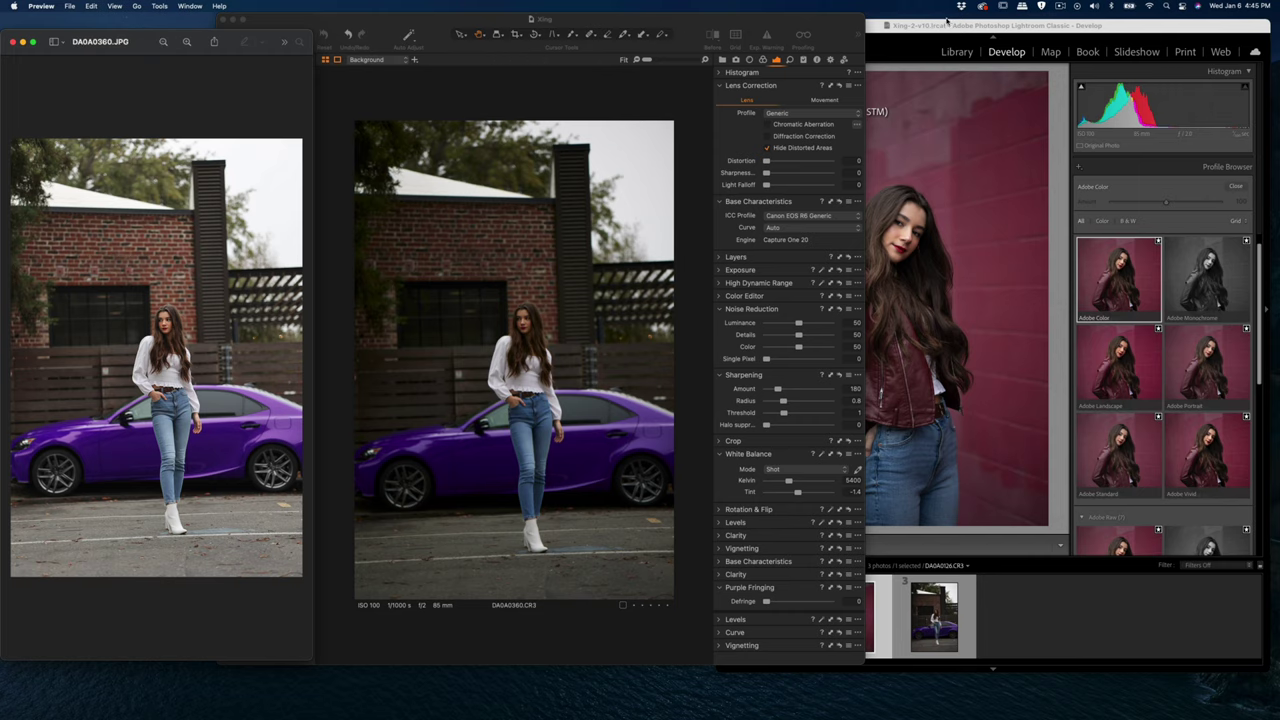
- Load the car portrait DA0A0360 into Lightroom's Develop module and reposition its window
left_click(946, 30)
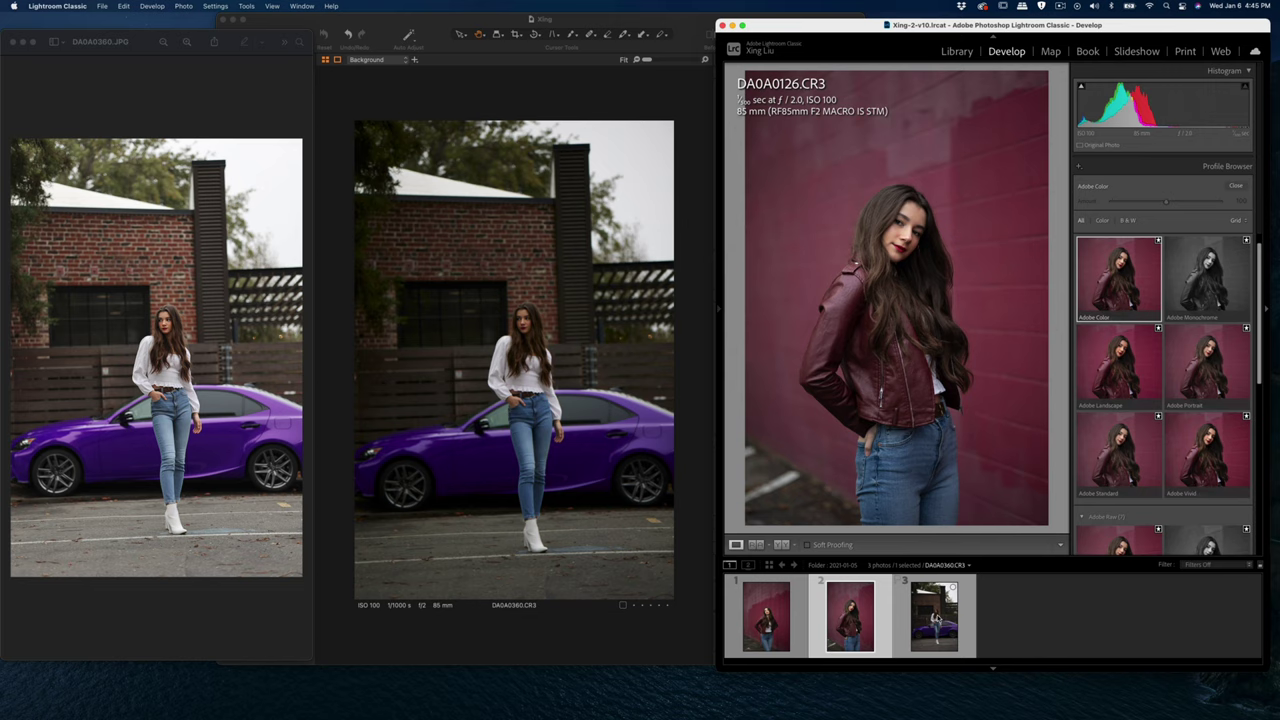
left_click(940, 605)
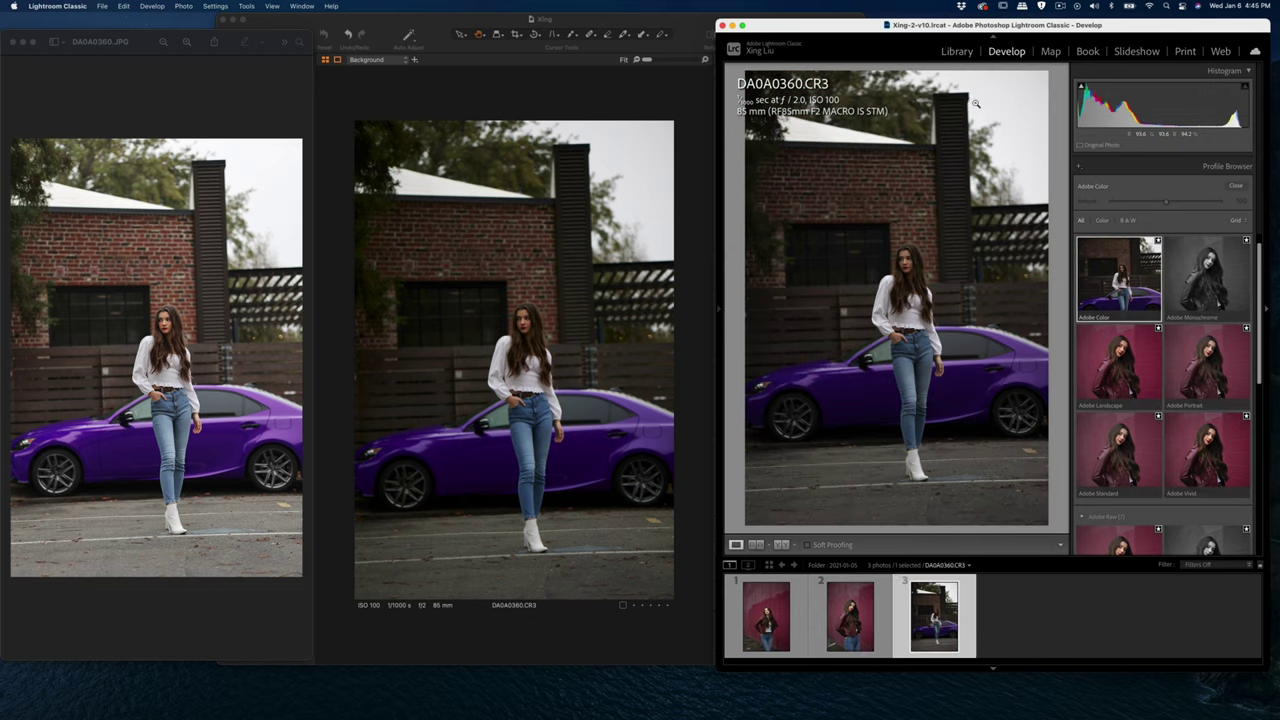
left_click_drag(852, 35, 846, 72)
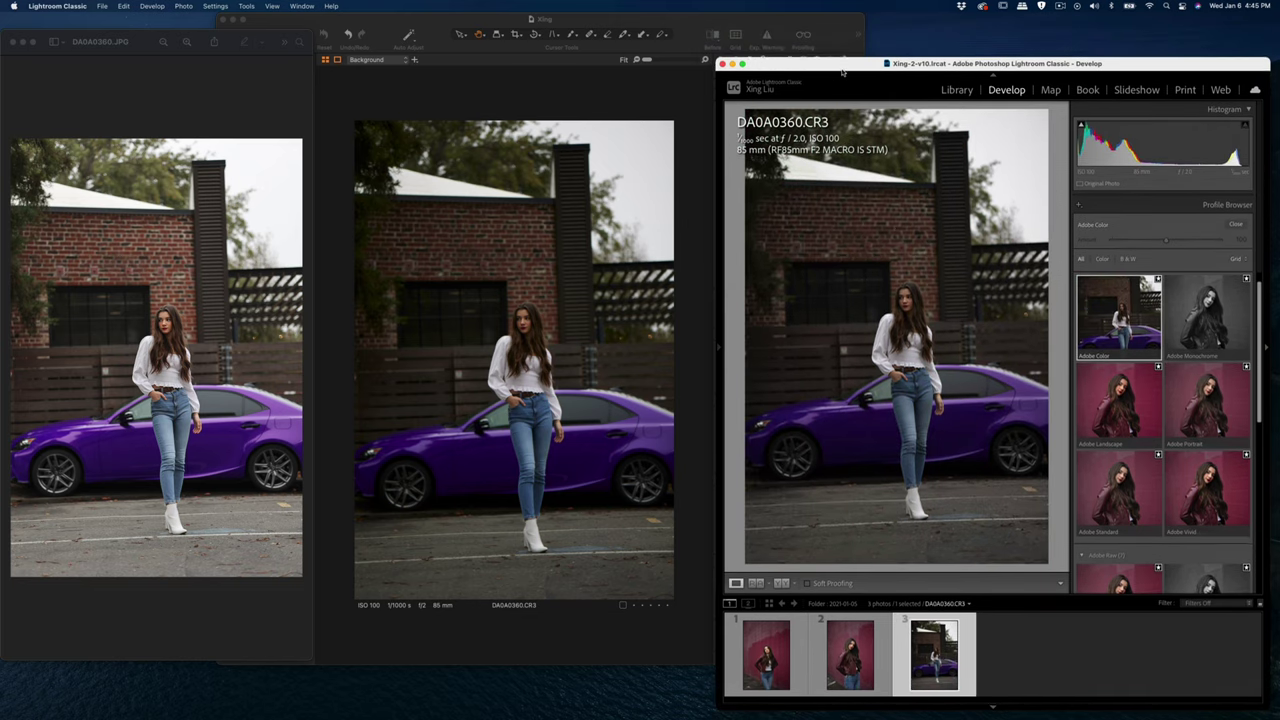
left_click(172, 328)
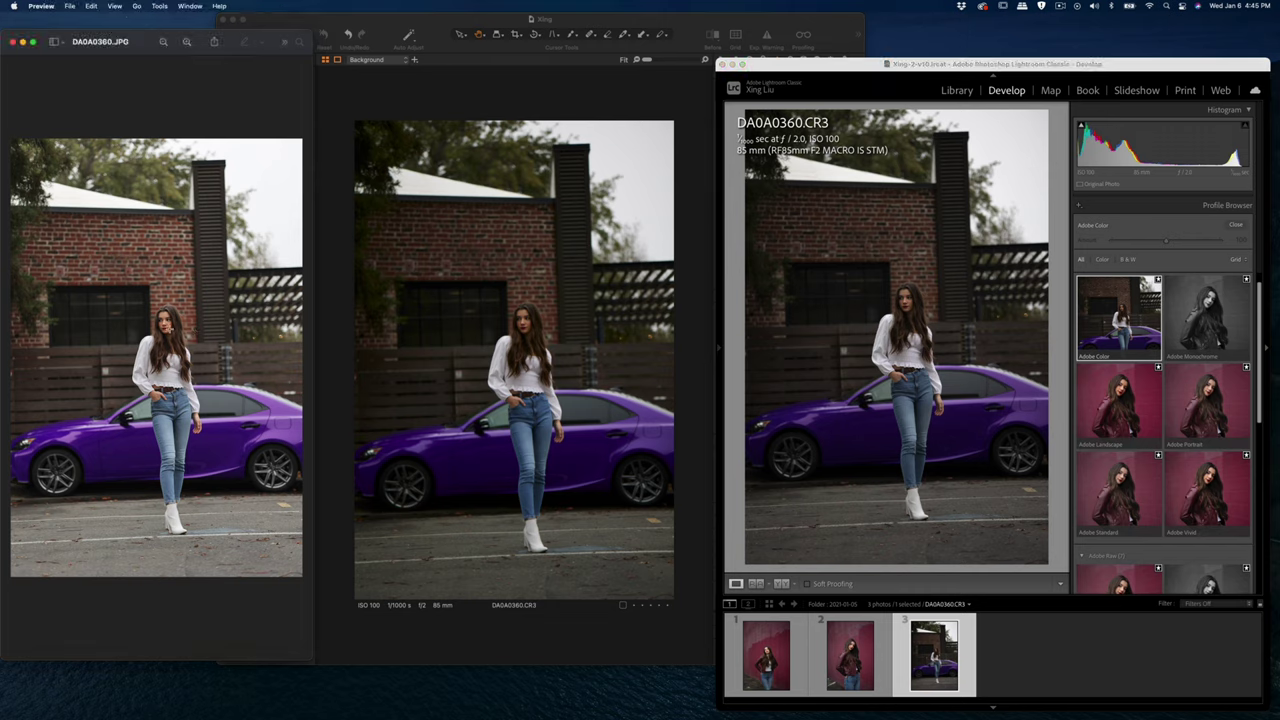
- Zoom the Preview JPEG in on the woman's face
scroll(172, 325, "up", 3)
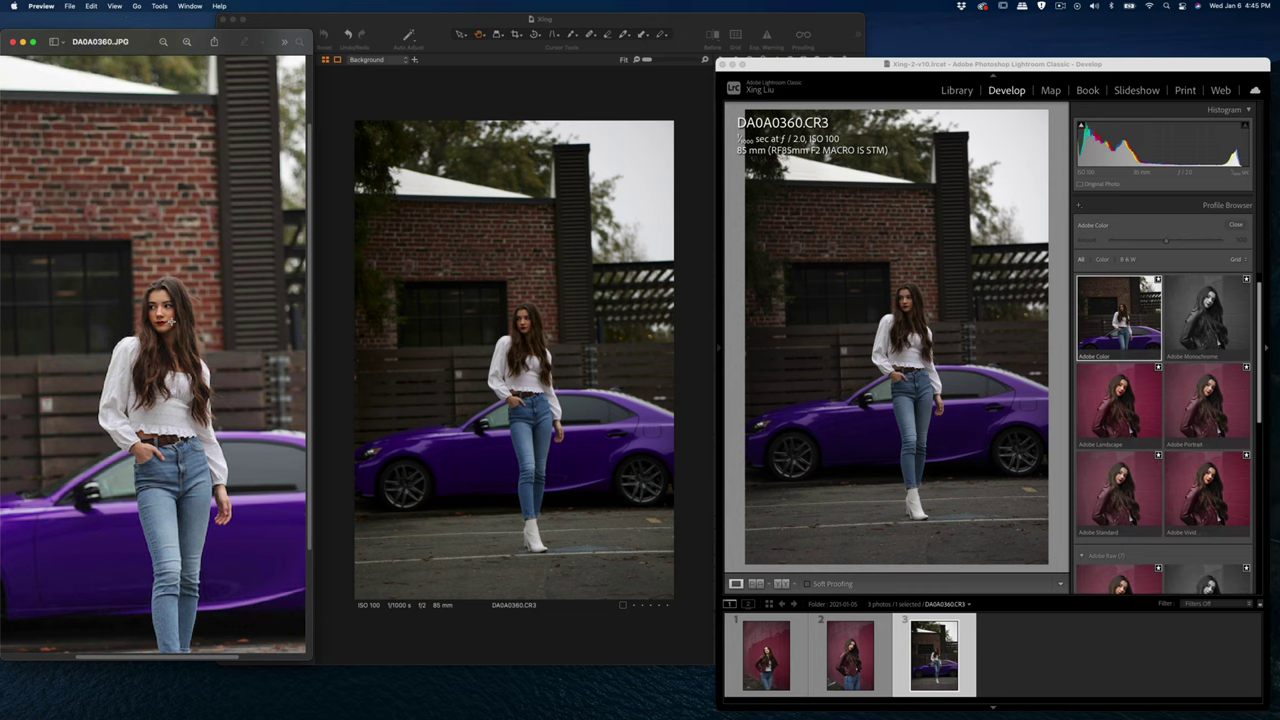
scroll(172, 322, "up", 1)
scroll(172, 322, "up", 1)
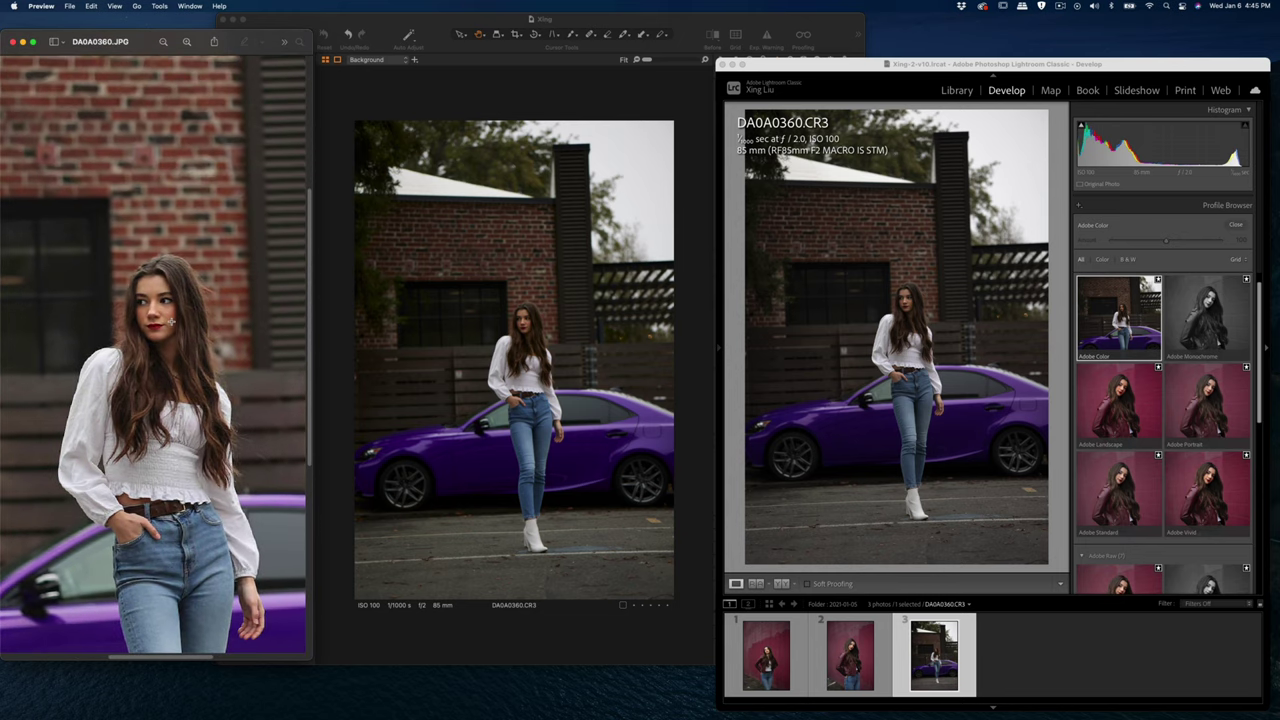
scroll(172, 322, "up", 1)
scroll(172, 322, "down", 1)
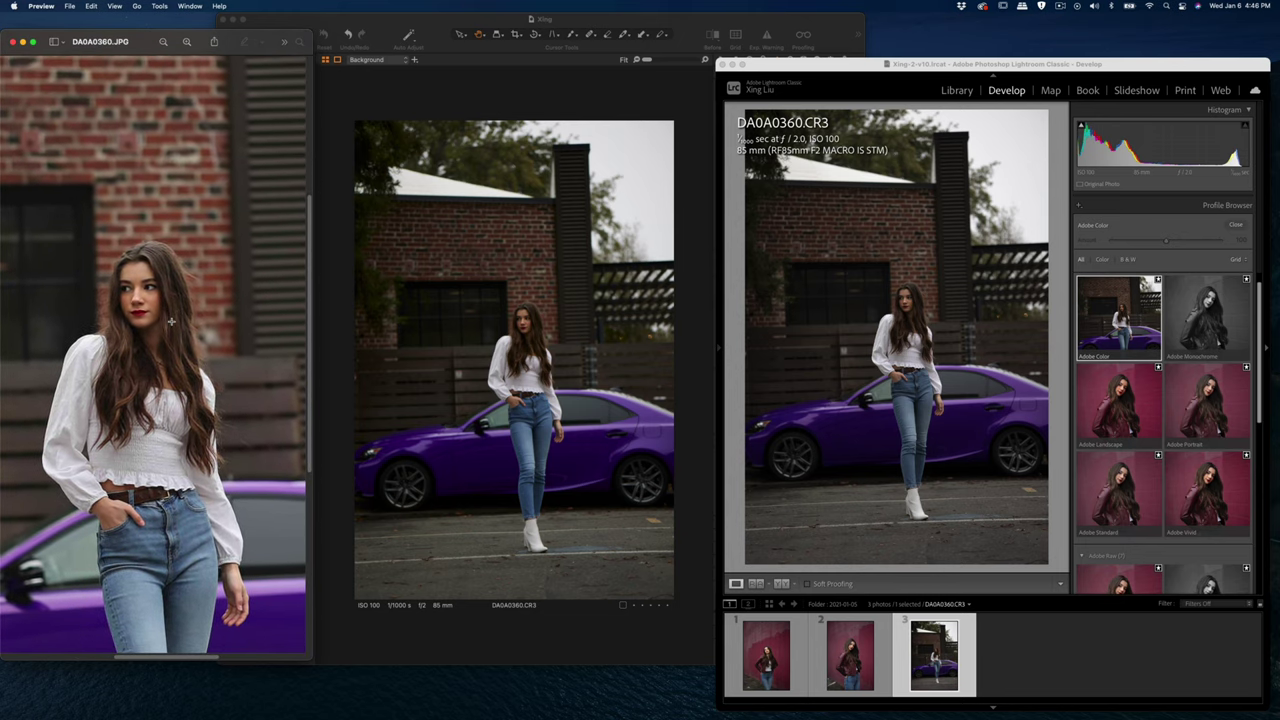
- Zoom Capture One's viewer to 50% on the woman's upper body
left_click(516, 350)
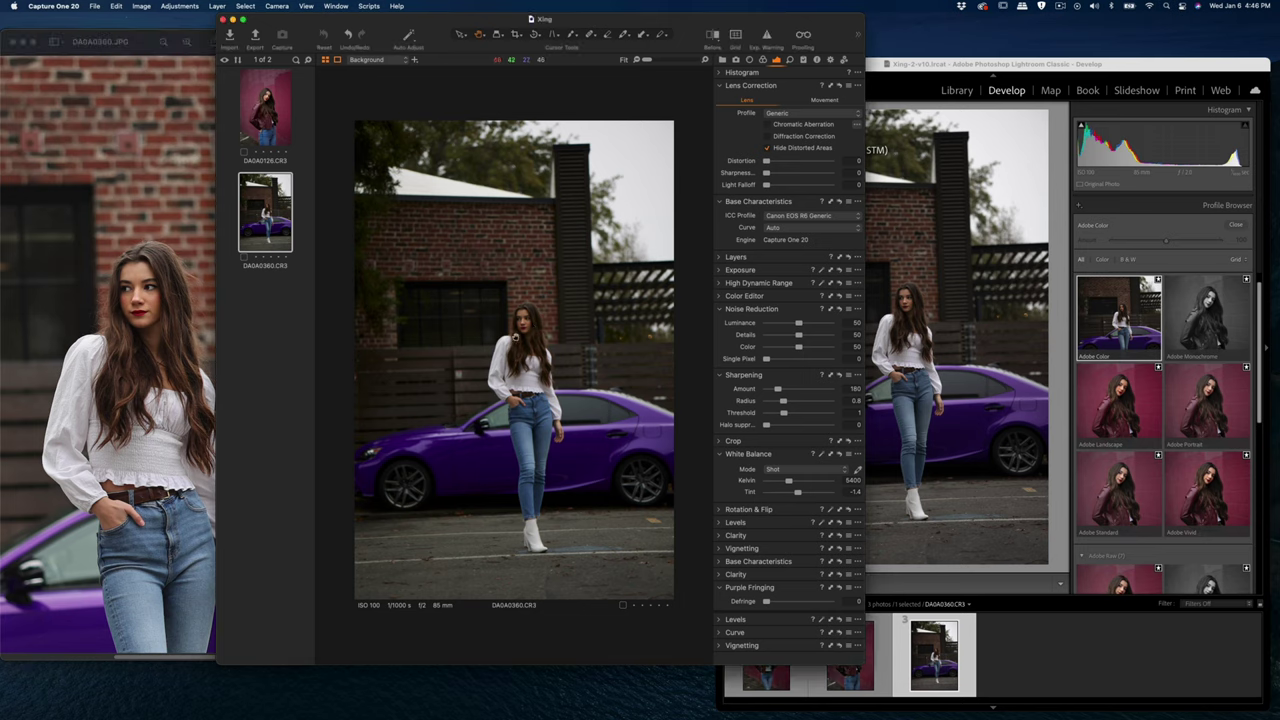
scroll(516, 337, "up", 5)
scroll(516, 337, "down", 2)
scroll(516, 337, "down", 1)
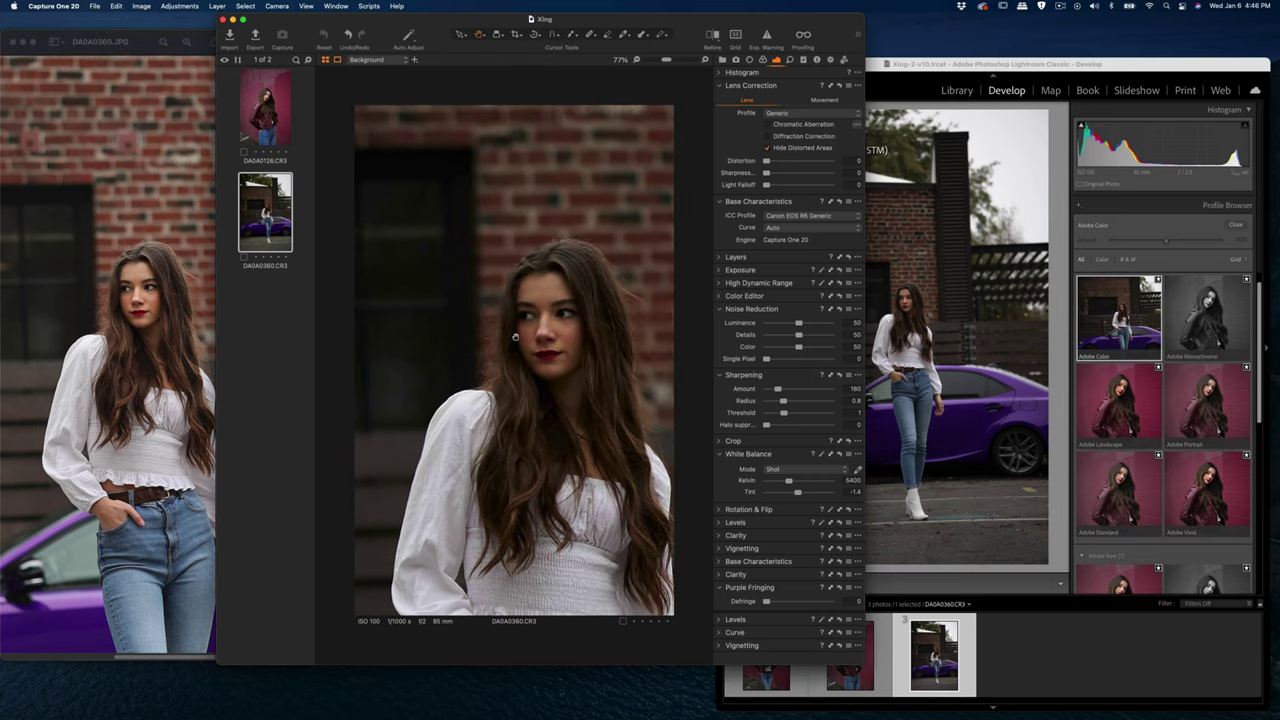
scroll(516, 337, "down", 1)
scroll(580, 345, "down", 2)
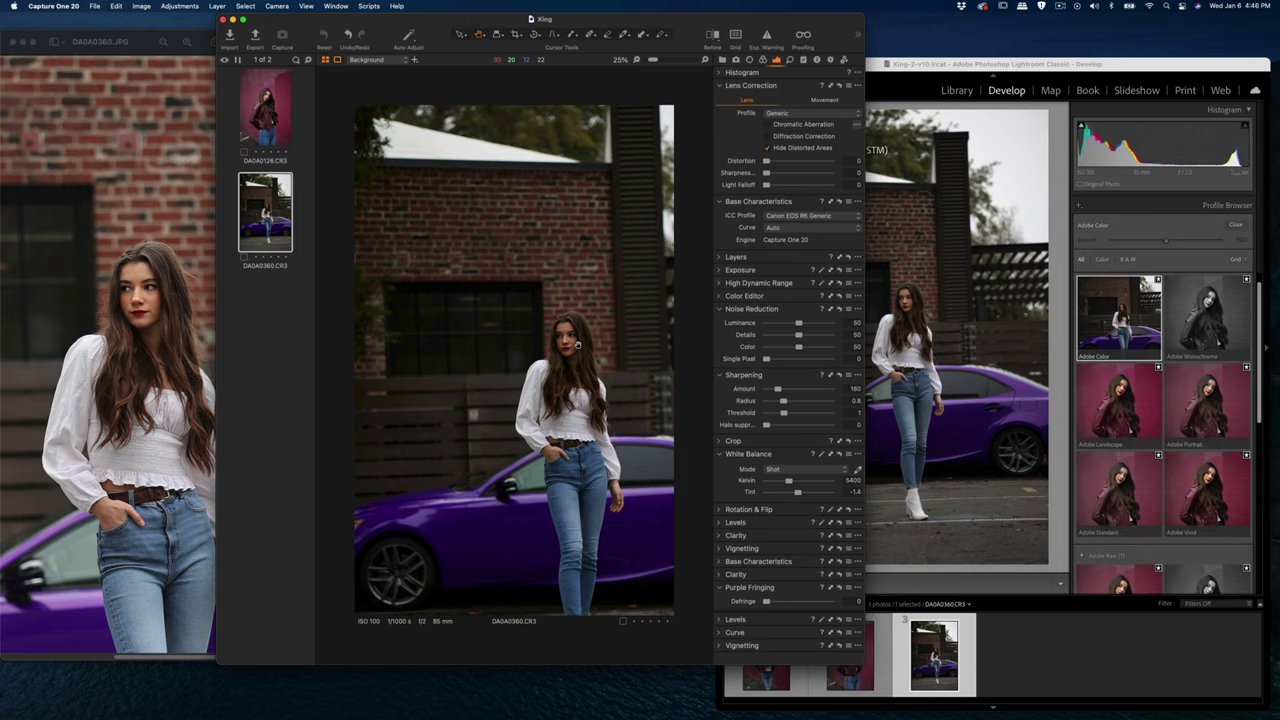
scroll(571, 343, "up", 5)
scroll(446, 338, "down", 5)
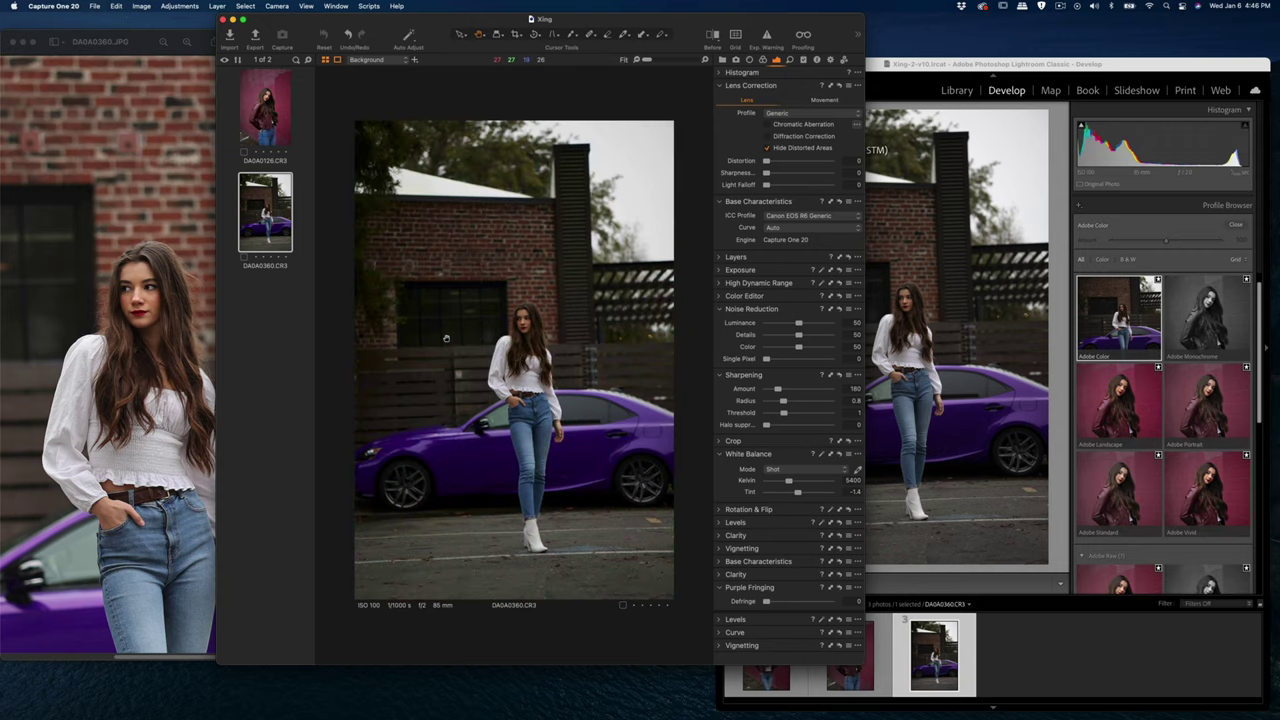
scroll(535, 328, "up", 1)
scroll(535, 328, "up", 1)
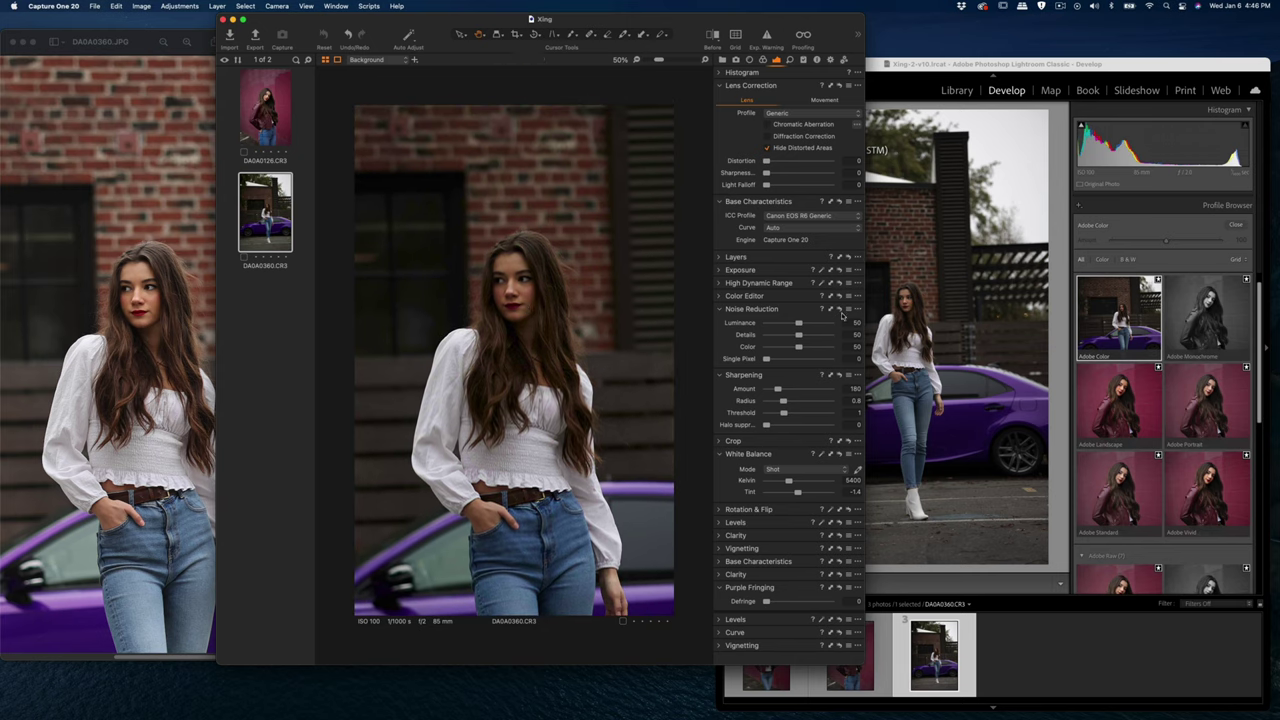
- Zoom Lightroom's rendering onto the woman's face and pan it higher to match the other close-ups
left_click(895, 311)
left_click(904, 308)
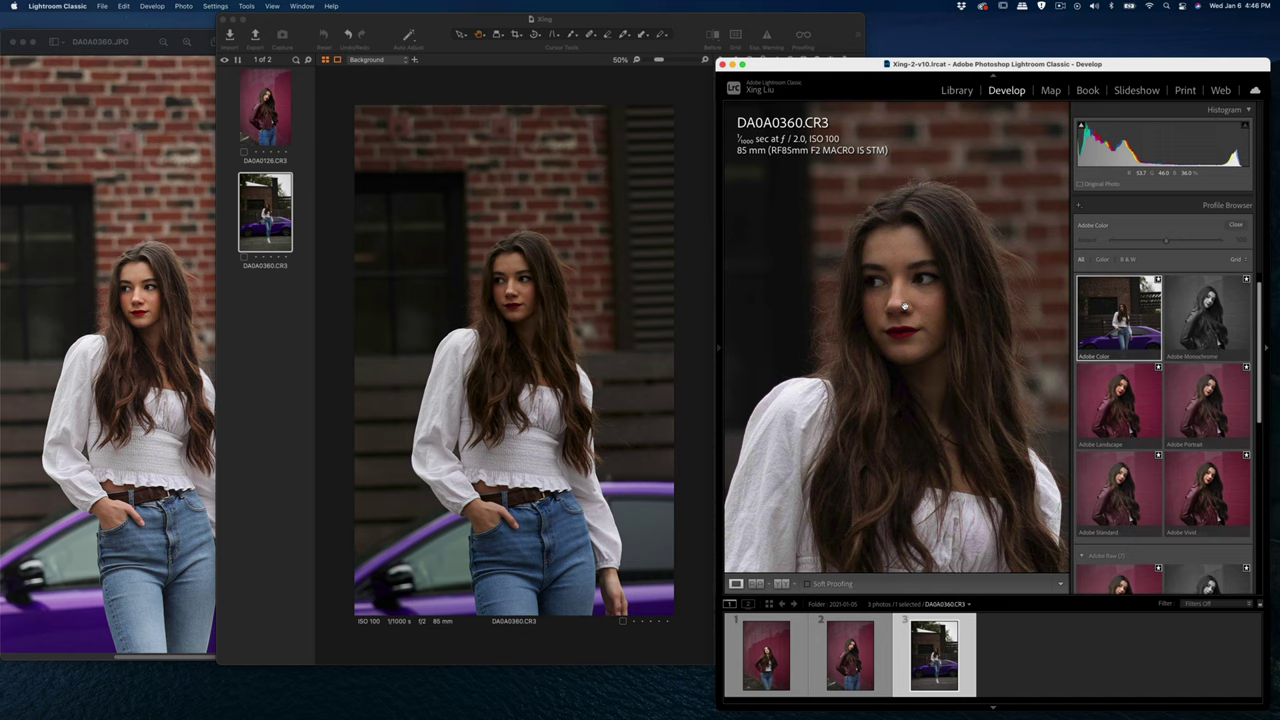
left_click_drag(904, 310, 909, 278)
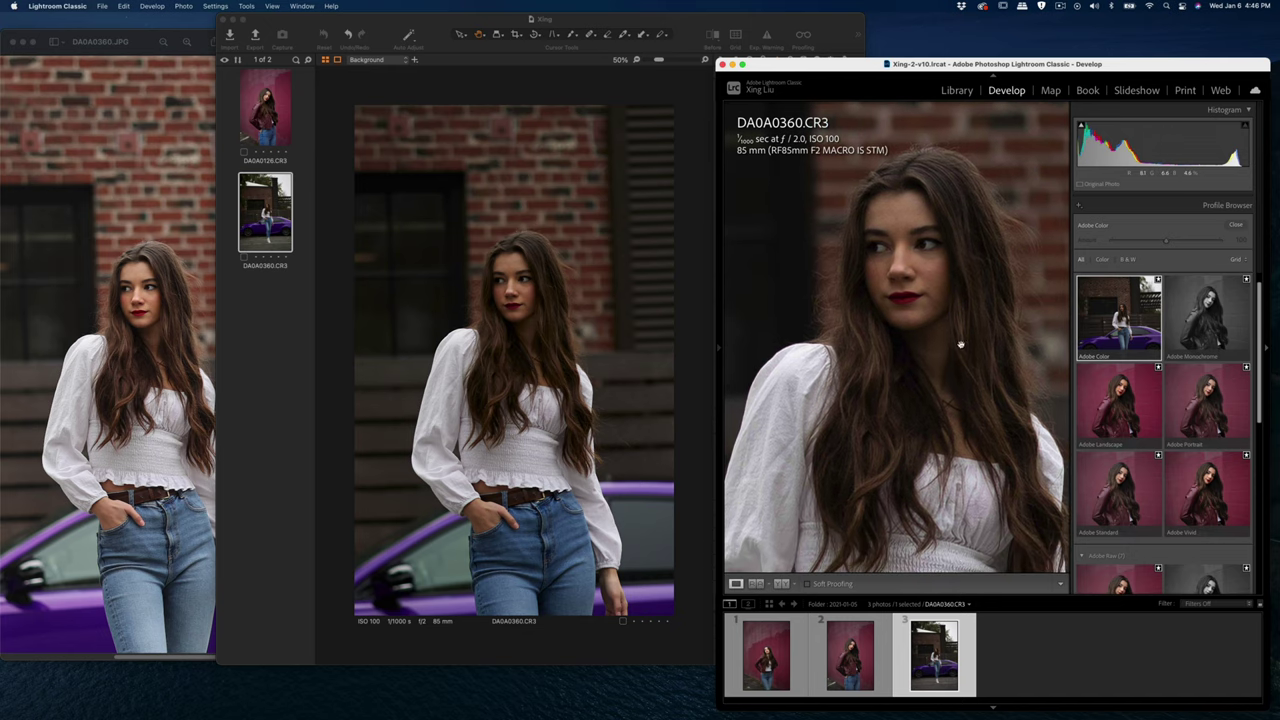
mouse_move(975, 67)
left_mouse_down()
mouse_move(984, 36)
mouse_move(985, 96)
left_mouse_up()
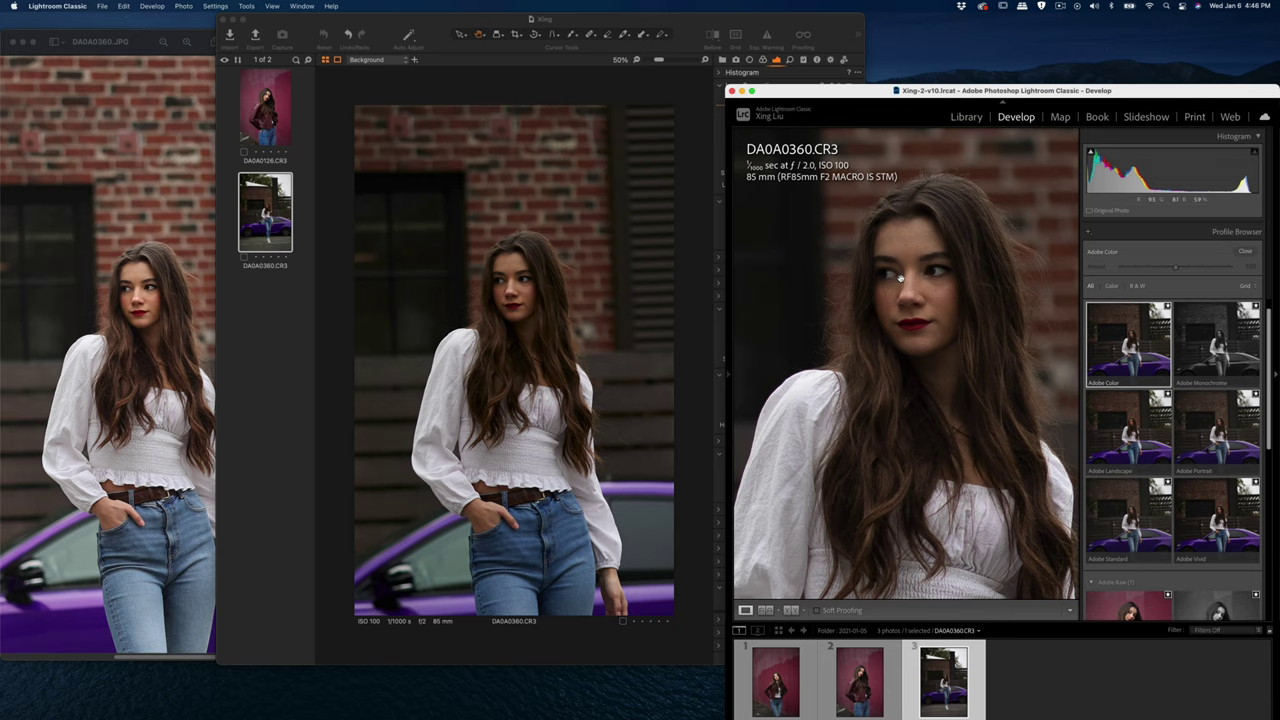
left_click(573, 314)
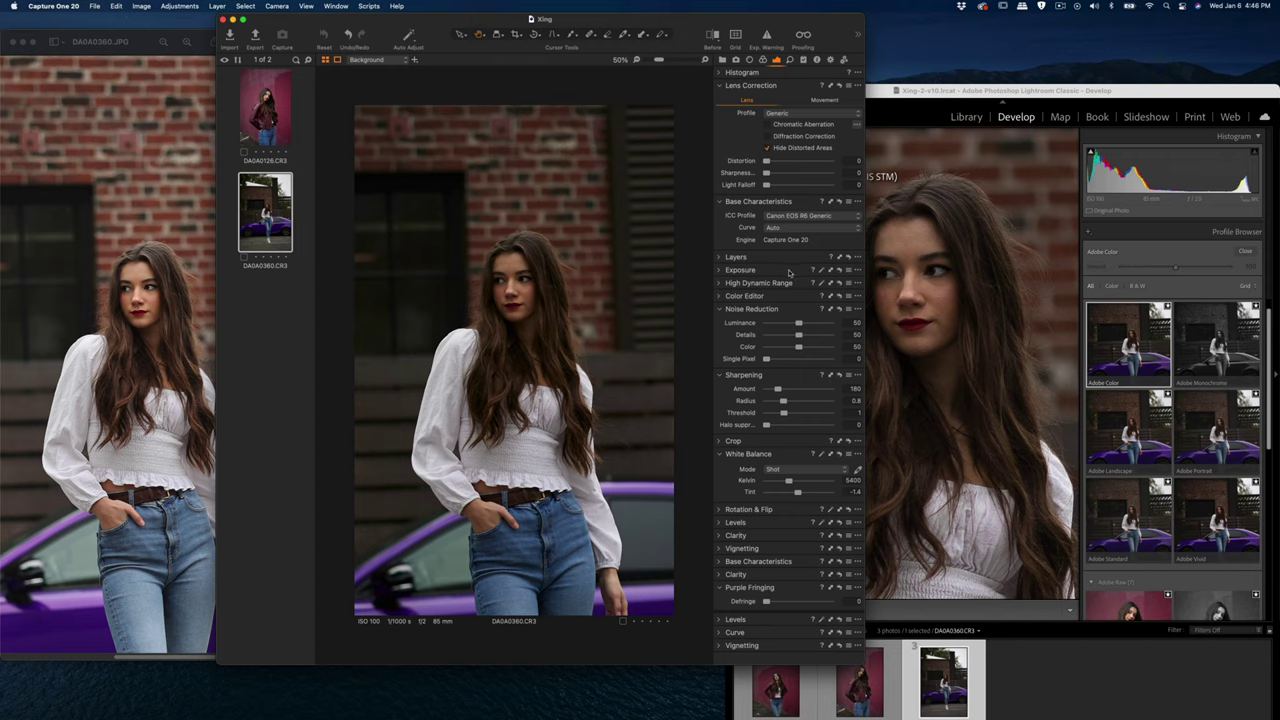
- Raise Capture One's exposure to about 0.71, checking brightness against the Preview JPEG
left_click(716, 269)
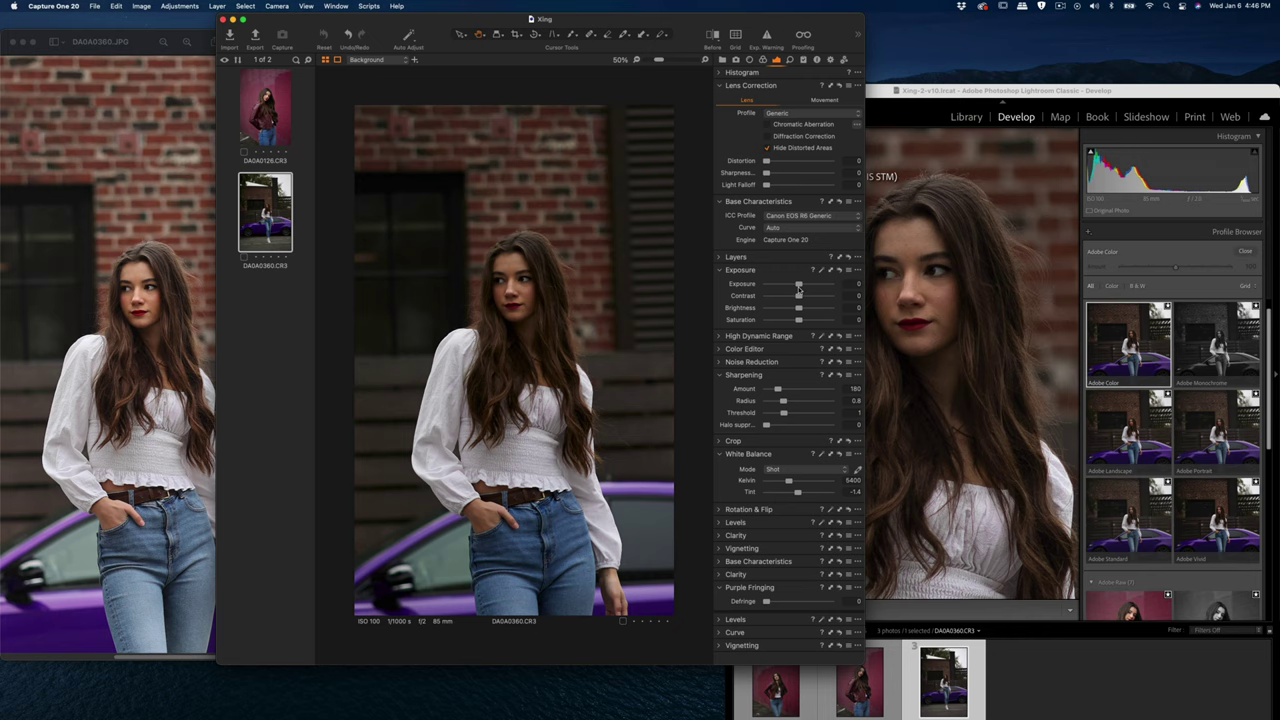
left_click_drag(798, 285, 802, 285)
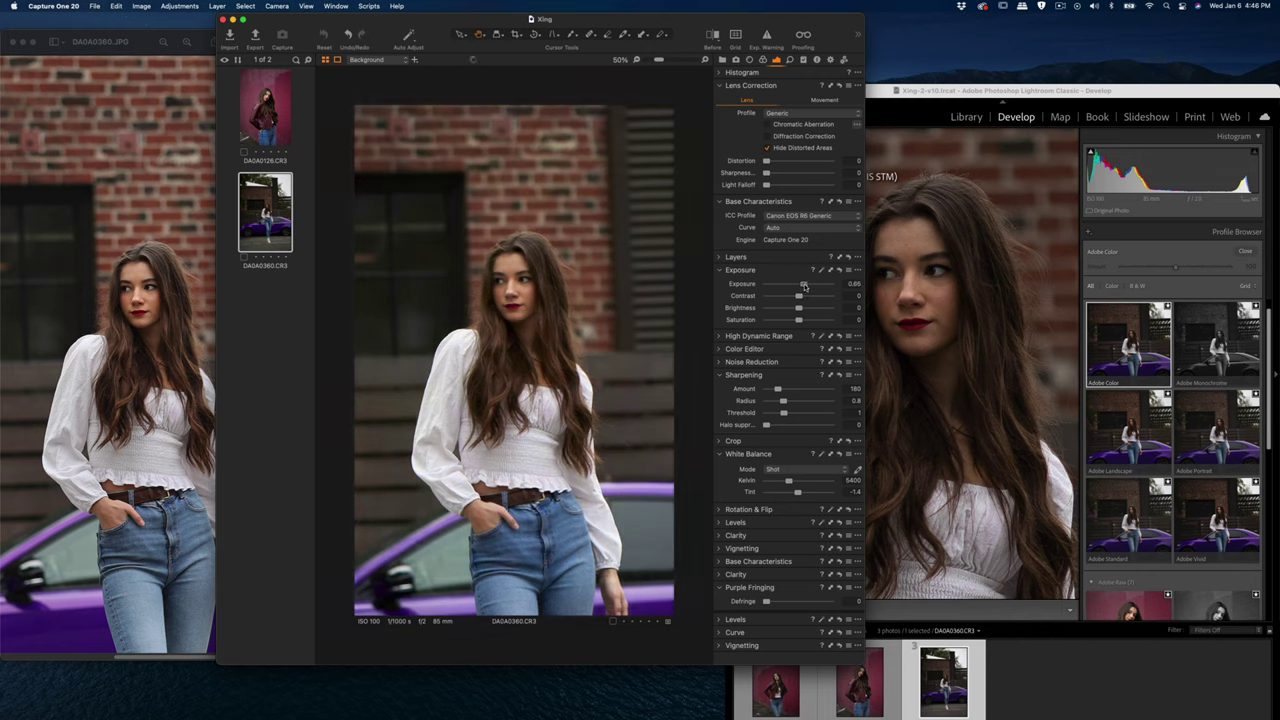
left_click(147, 42)
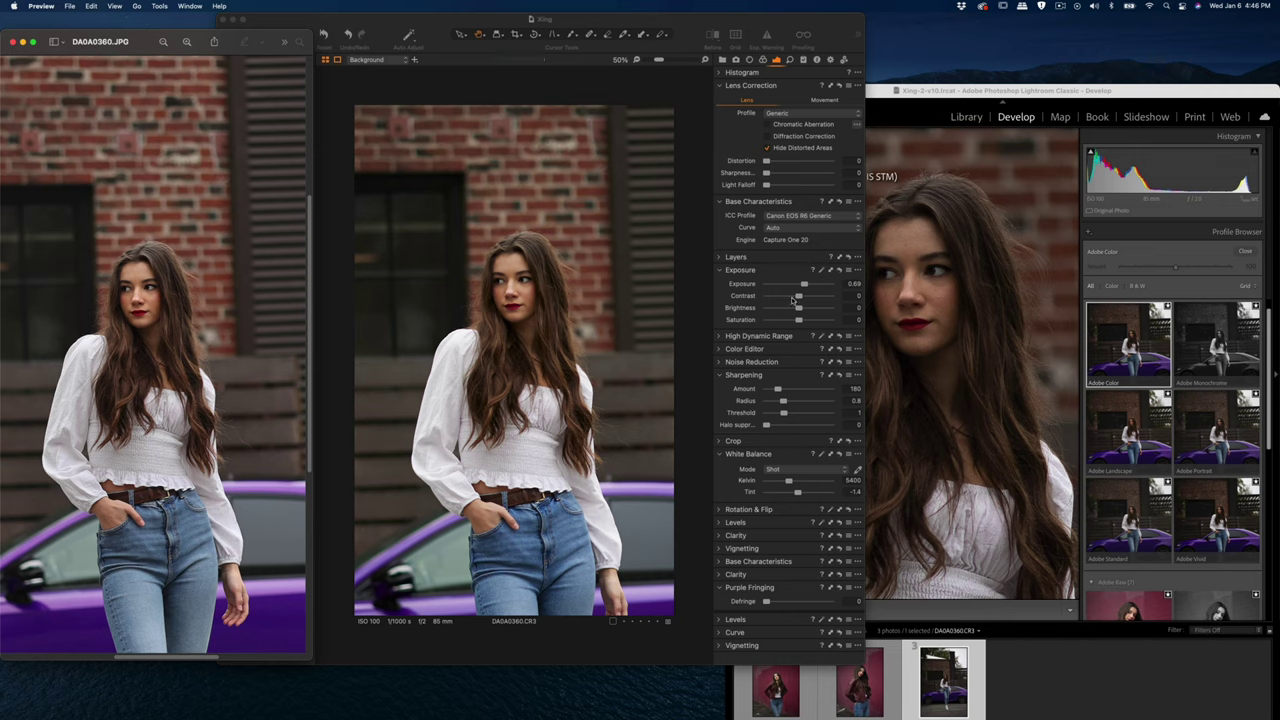
left_click(804, 284)
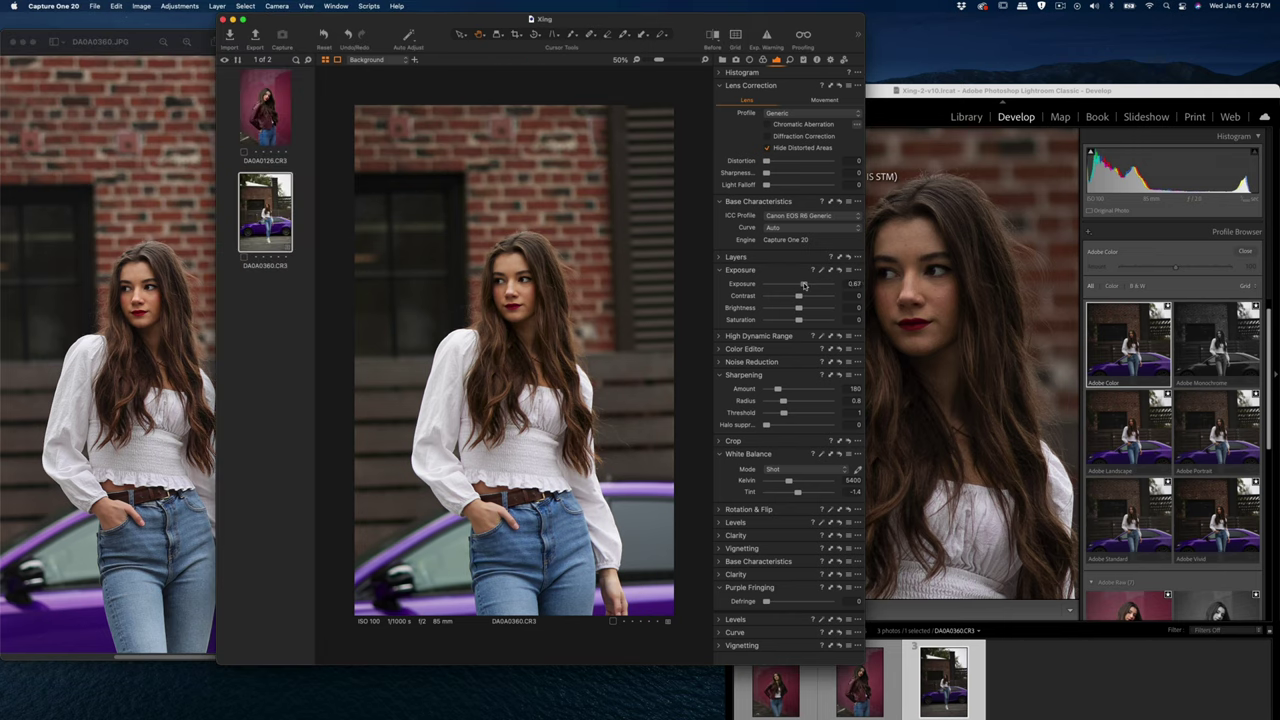
left_click_drag(804, 284, 805, 286)
left_click(129, 289)
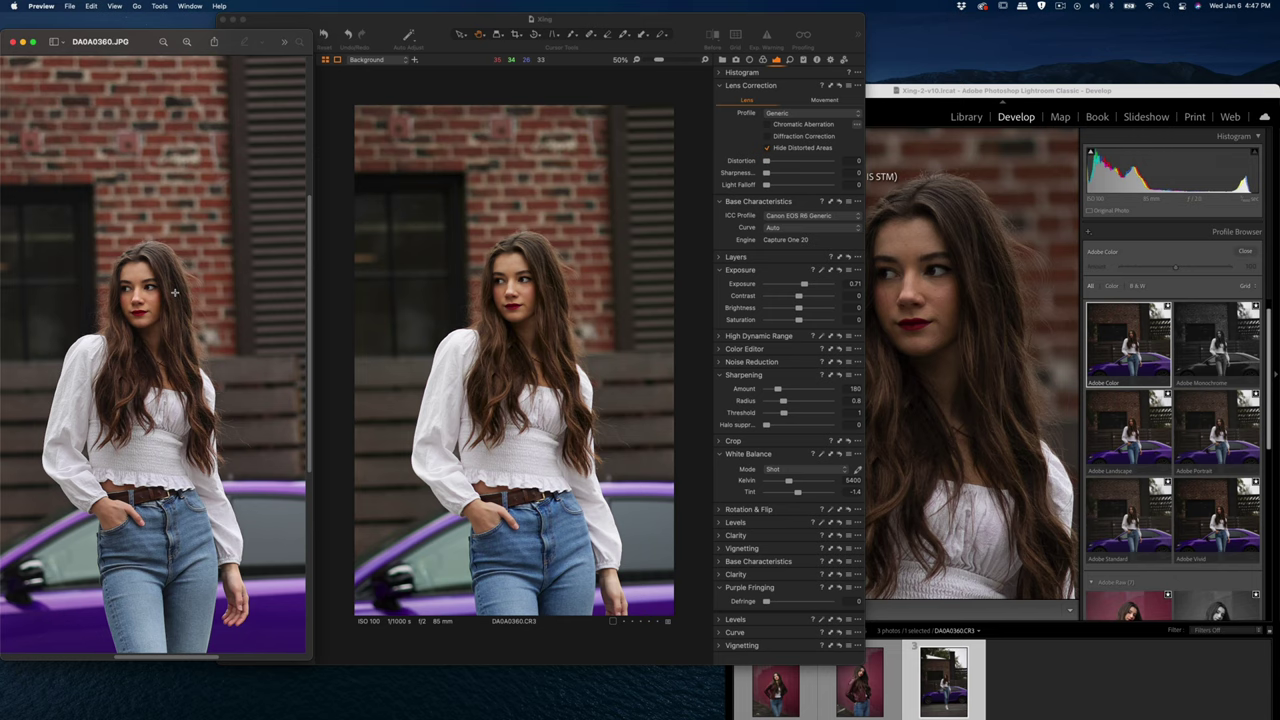
left_click(928, 271)
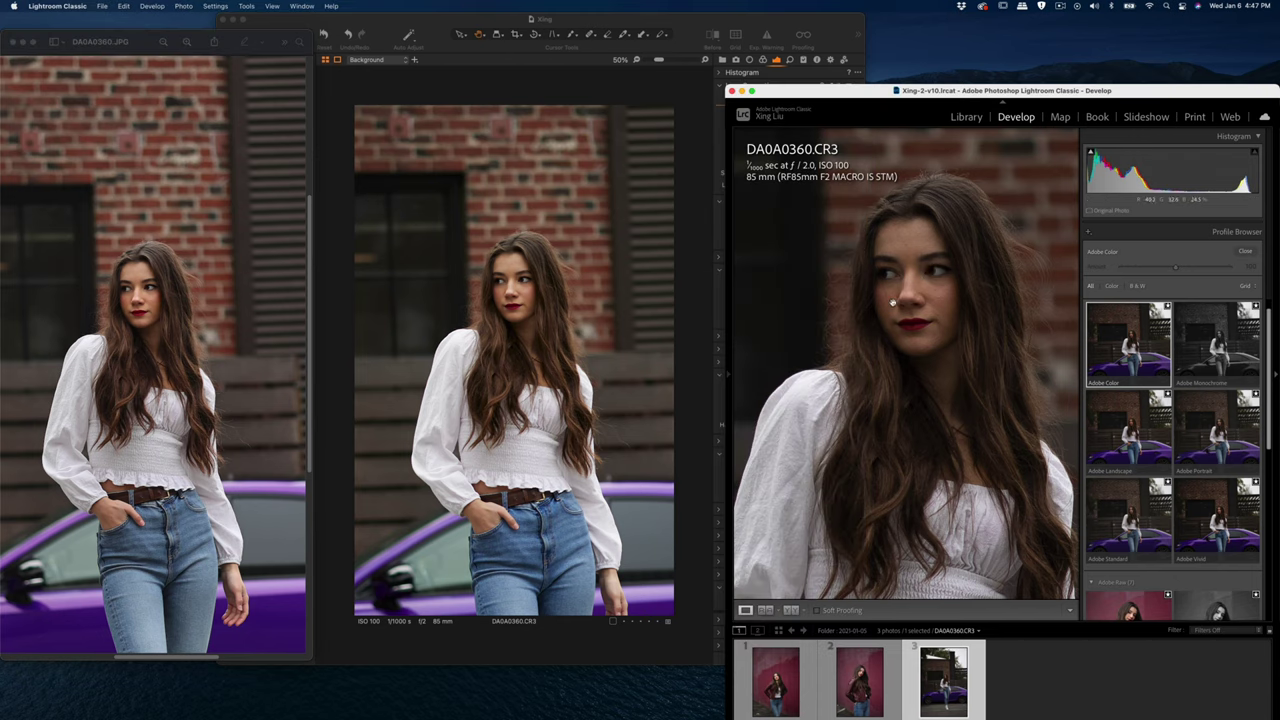
- Raise the Lightroom window slightly and toggle its photo from full view to a face close-up
left_click_drag(858, 92, 853, 66)
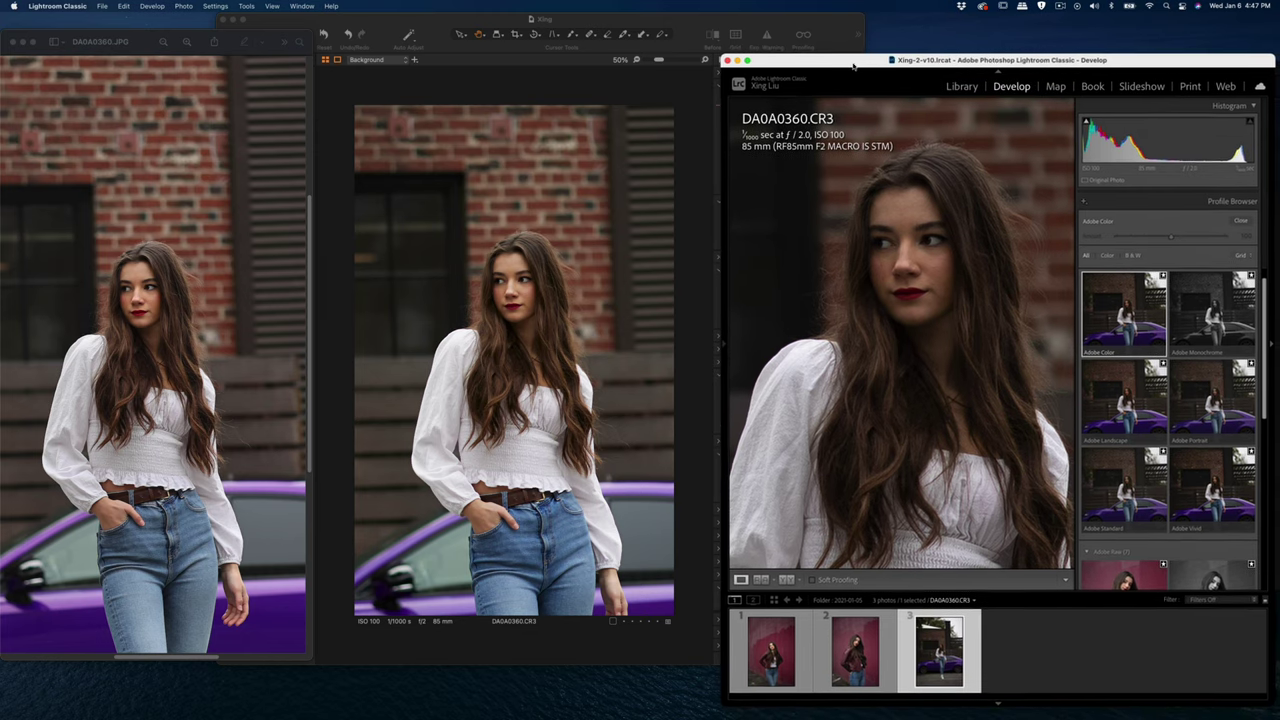
left_click(904, 275)
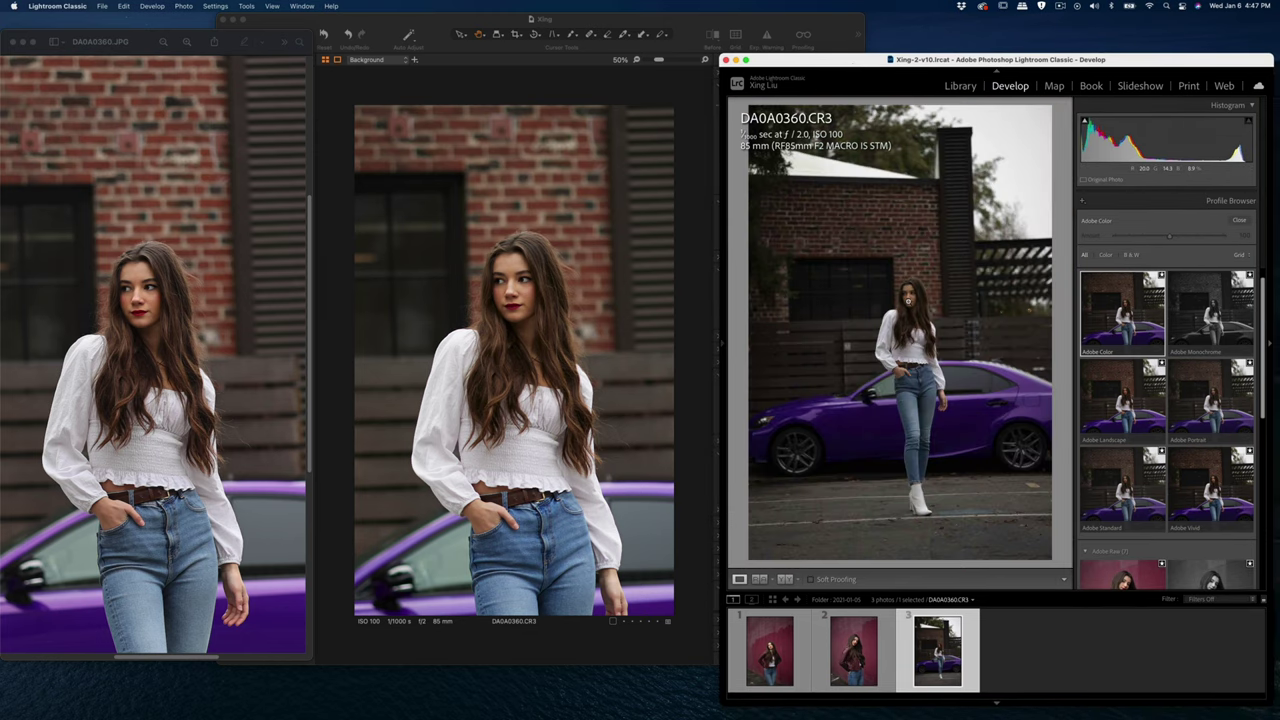
left_click(907, 300)
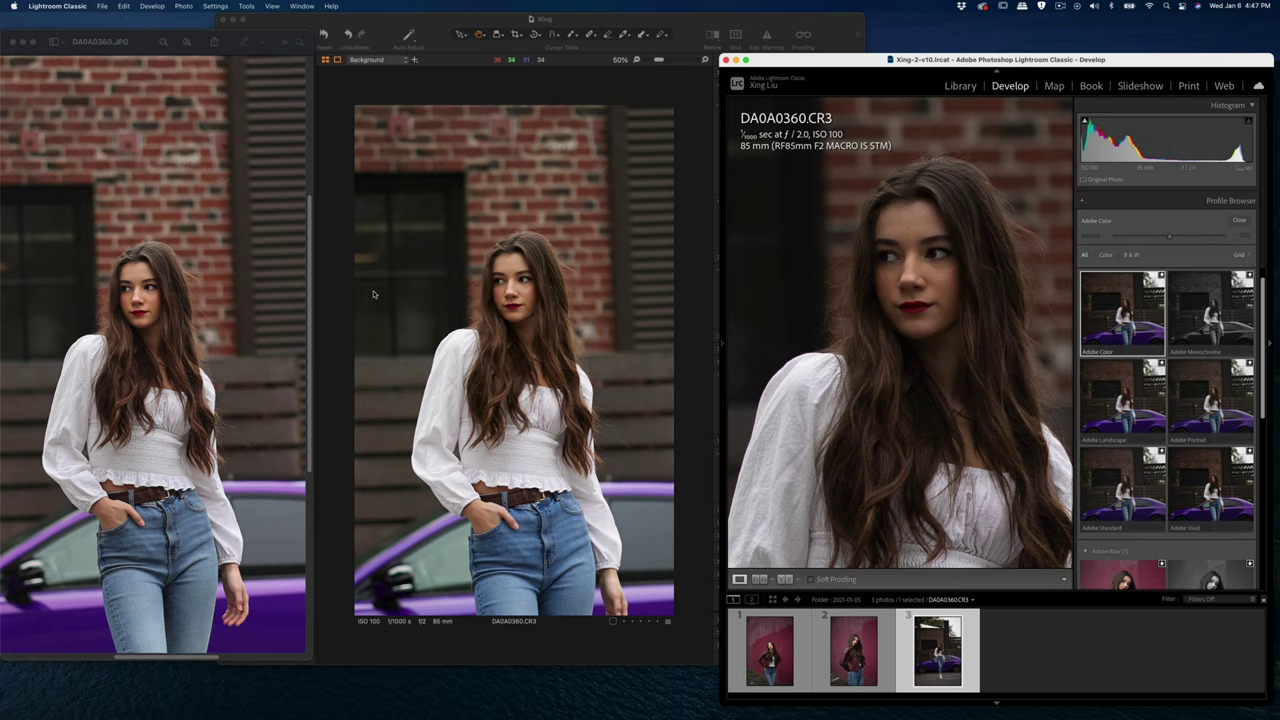
- Check the Preview JPEG, then fit the whole Lightroom photo in view again
left_click(198, 36)
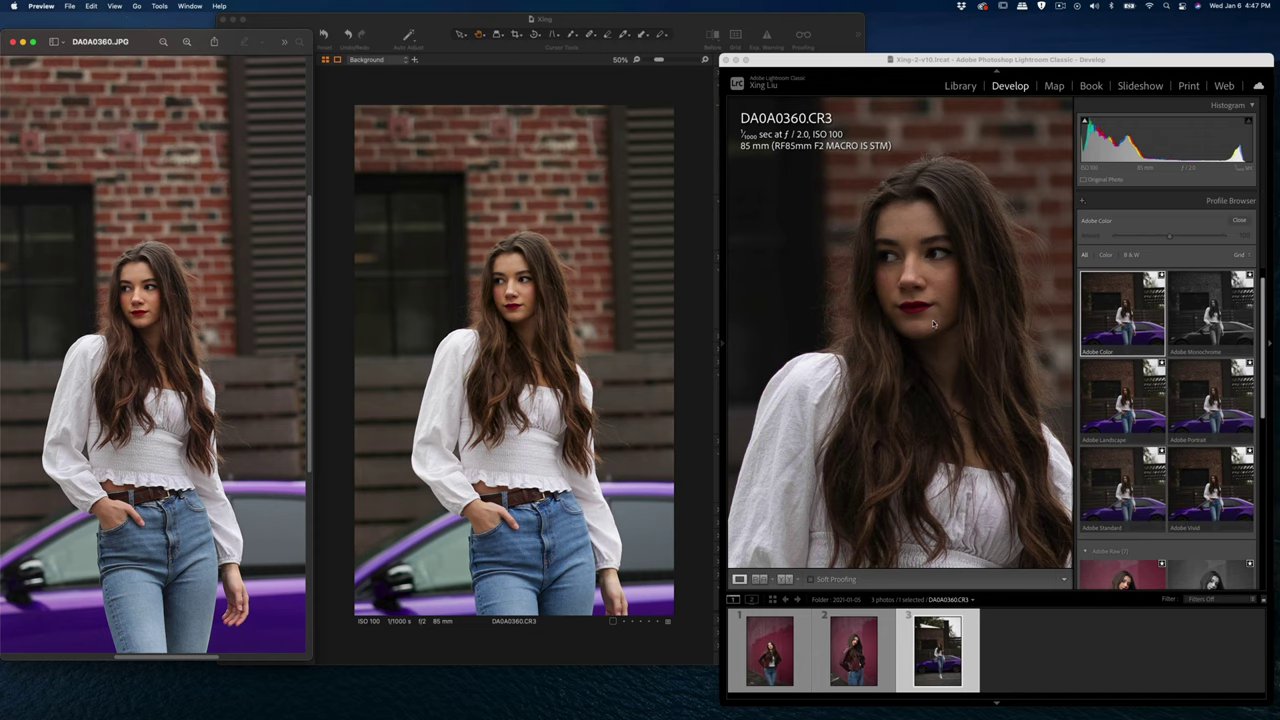
scroll(934, 328, "down", 2)
left_click(936, 334)
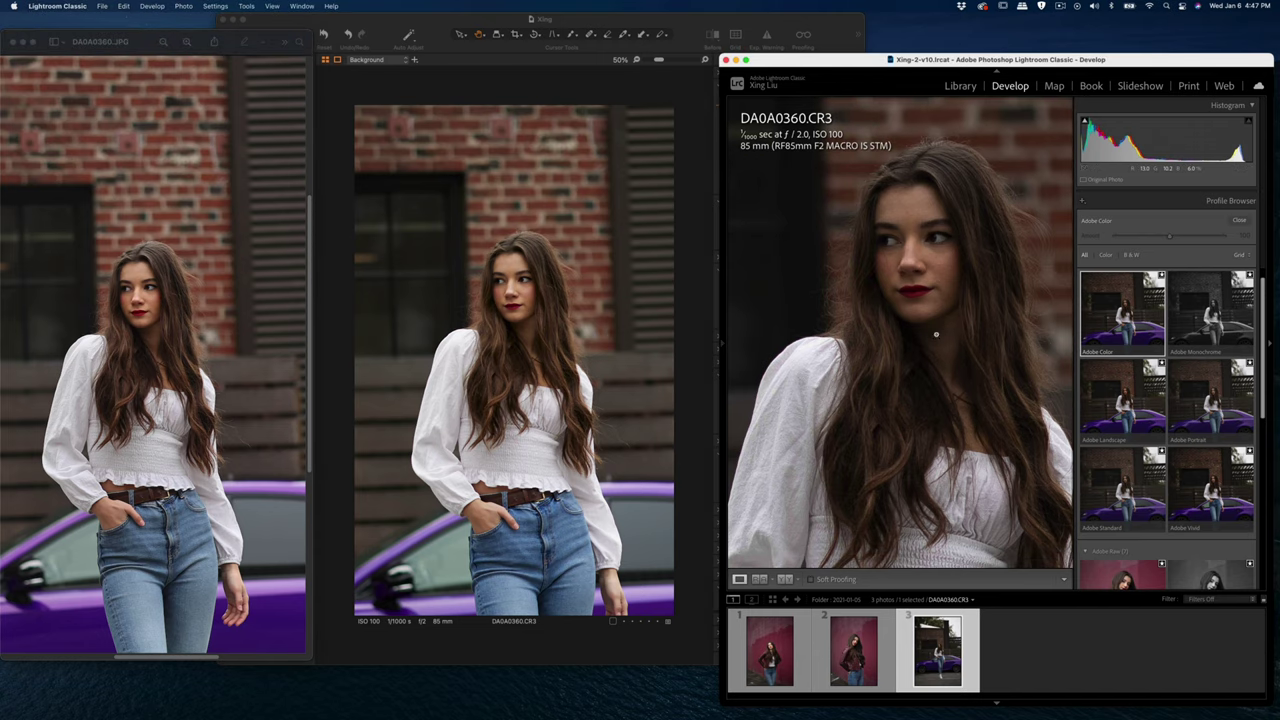
left_click(936, 334)
- Fit Capture One's rendering to the full frame and zoom Preview out to the whole scene with the purple car
left_click(565, 348)
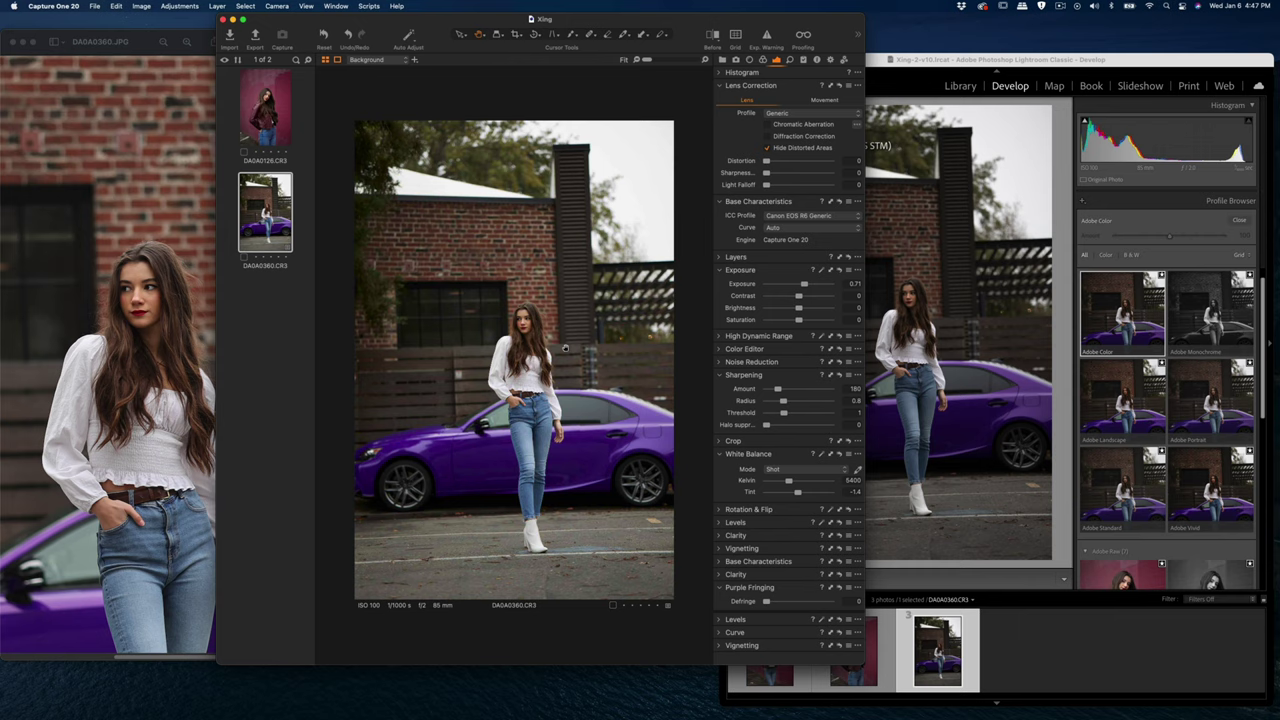
left_click(728, 341)
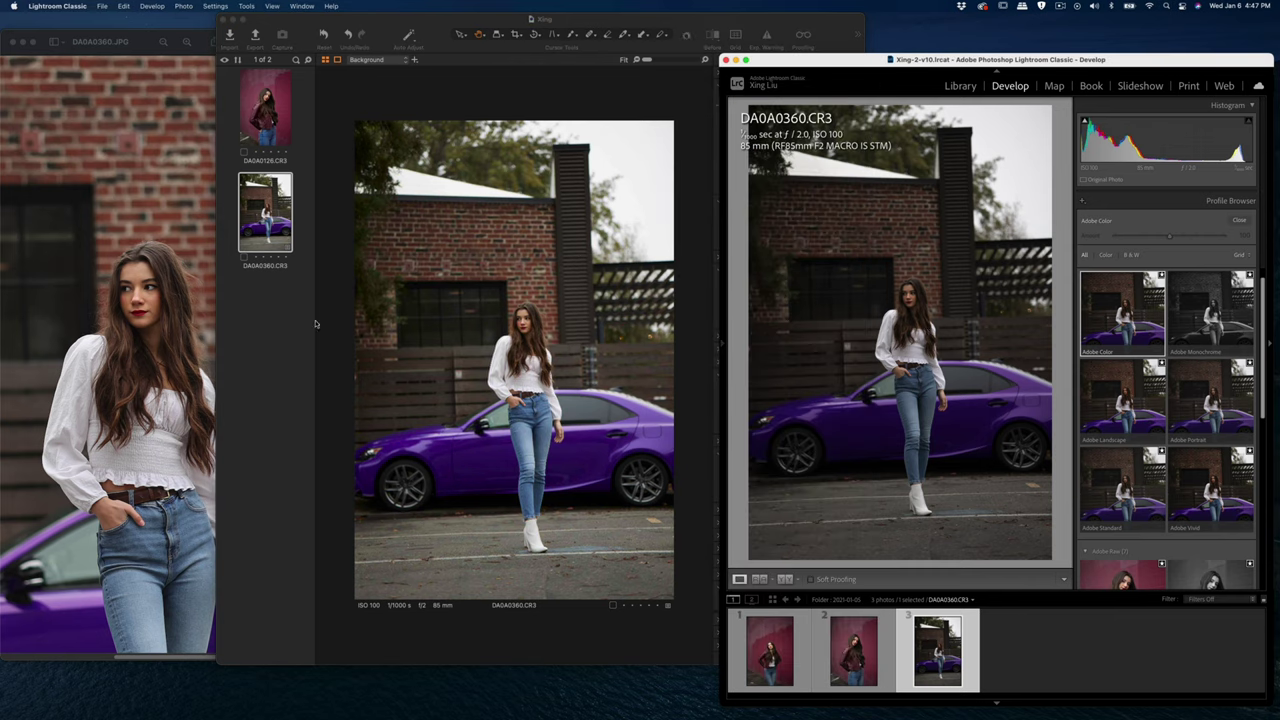
left_click(180, 315)
scroll(180, 315, "down", 3)
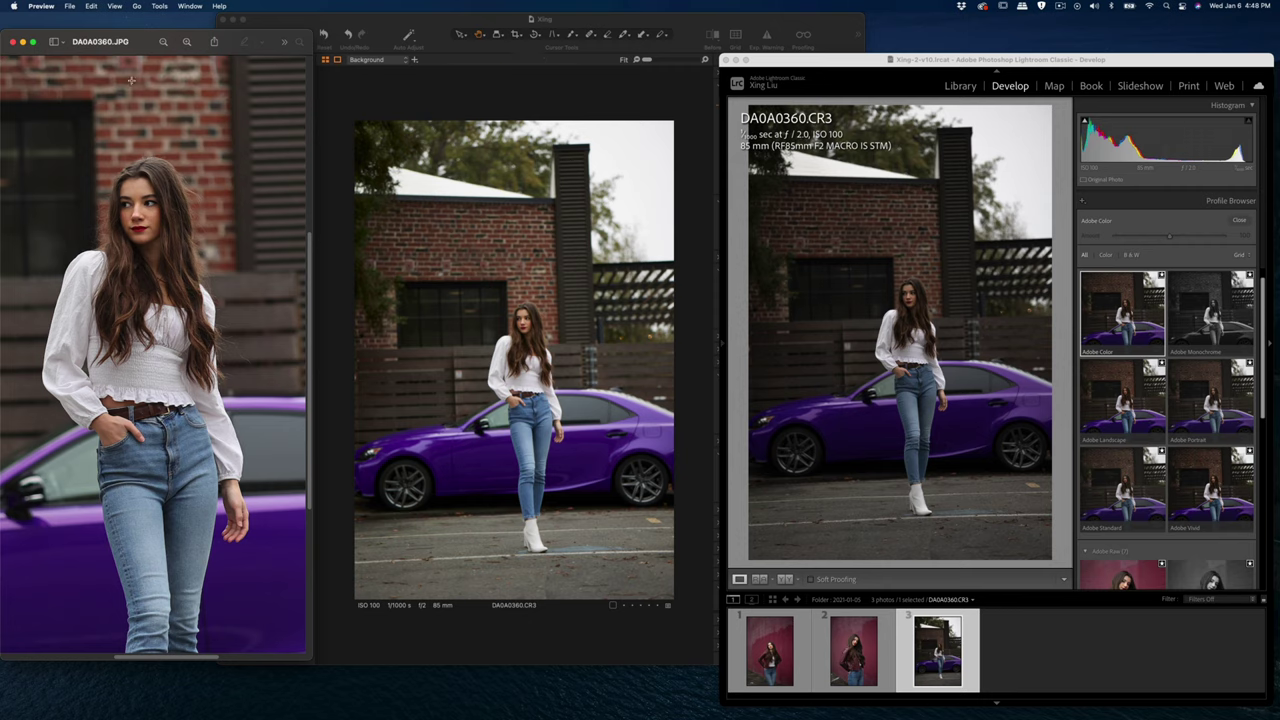
scroll(137, 228, "down", 3)
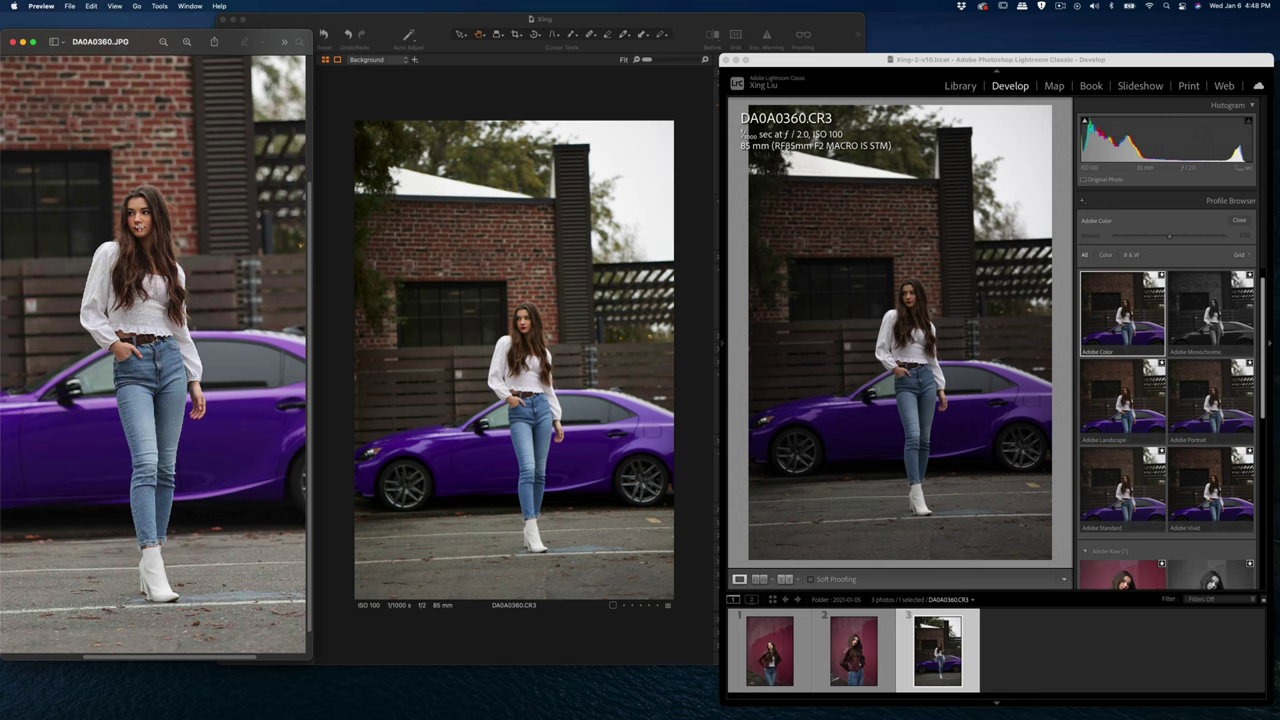
scroll(137, 228, "down", 2)
scroll(137, 228, "down", 2)
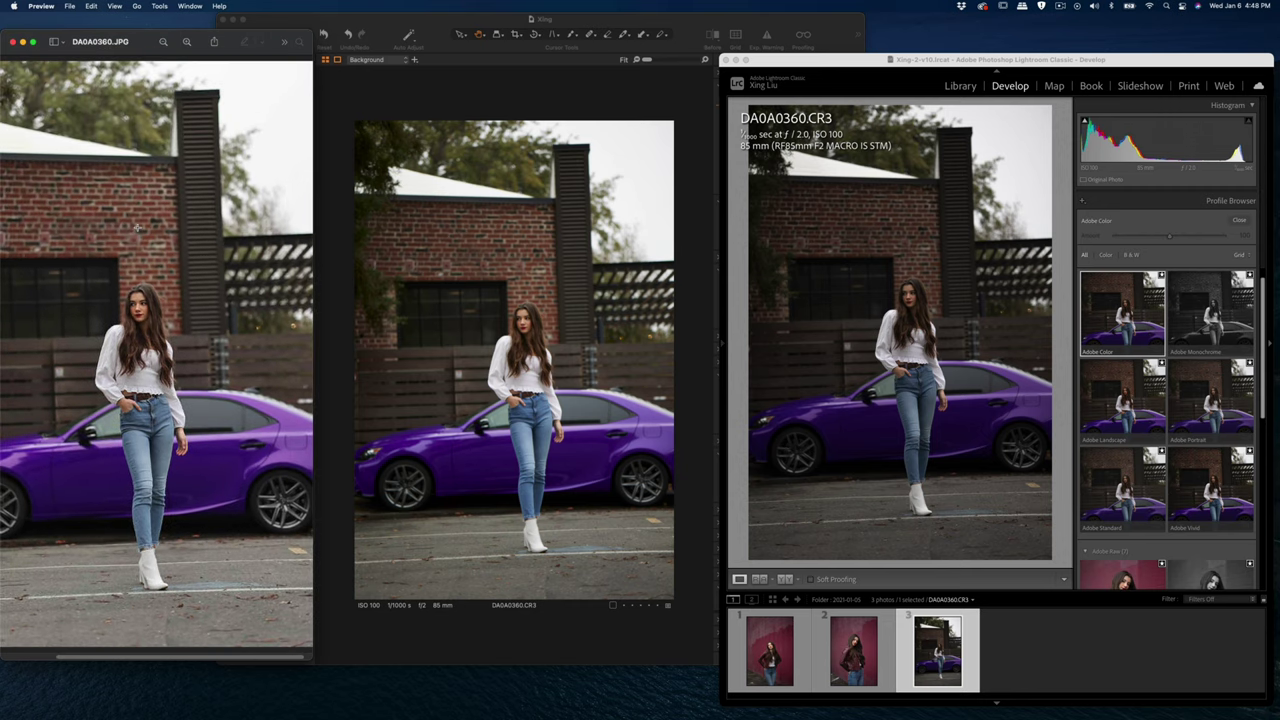
left_click(468, 443)
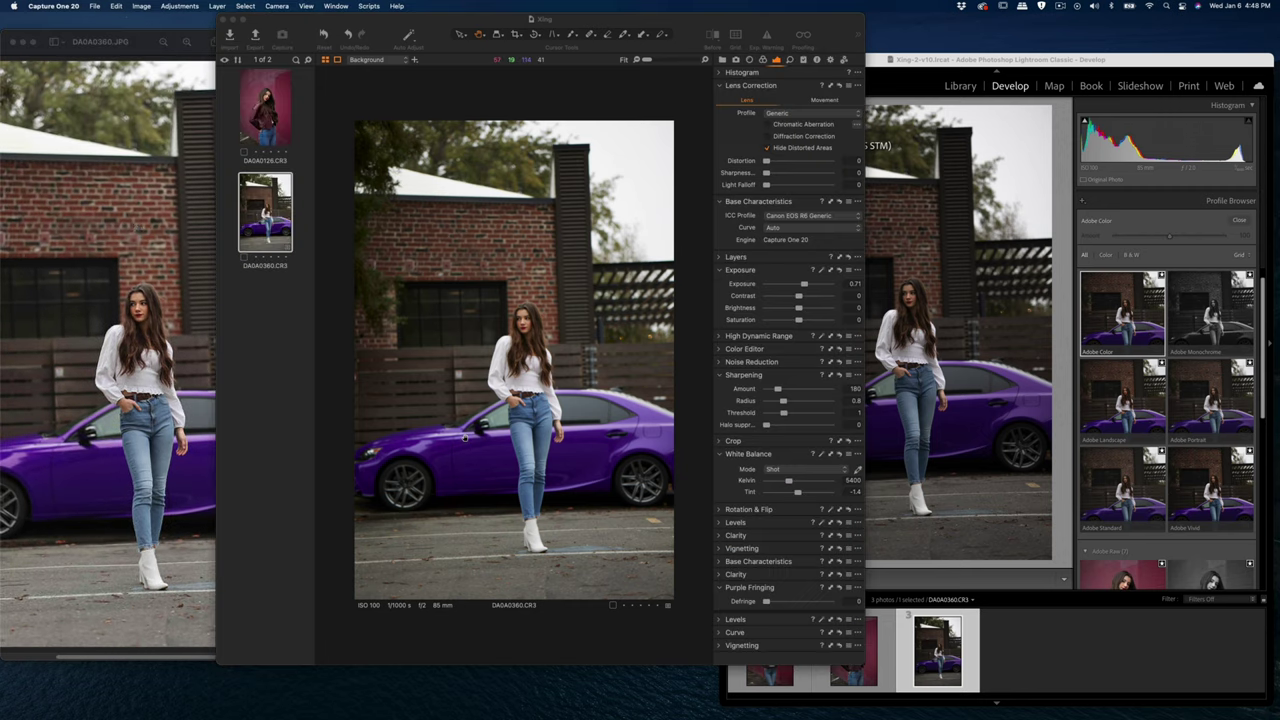
left_click(900, 350)
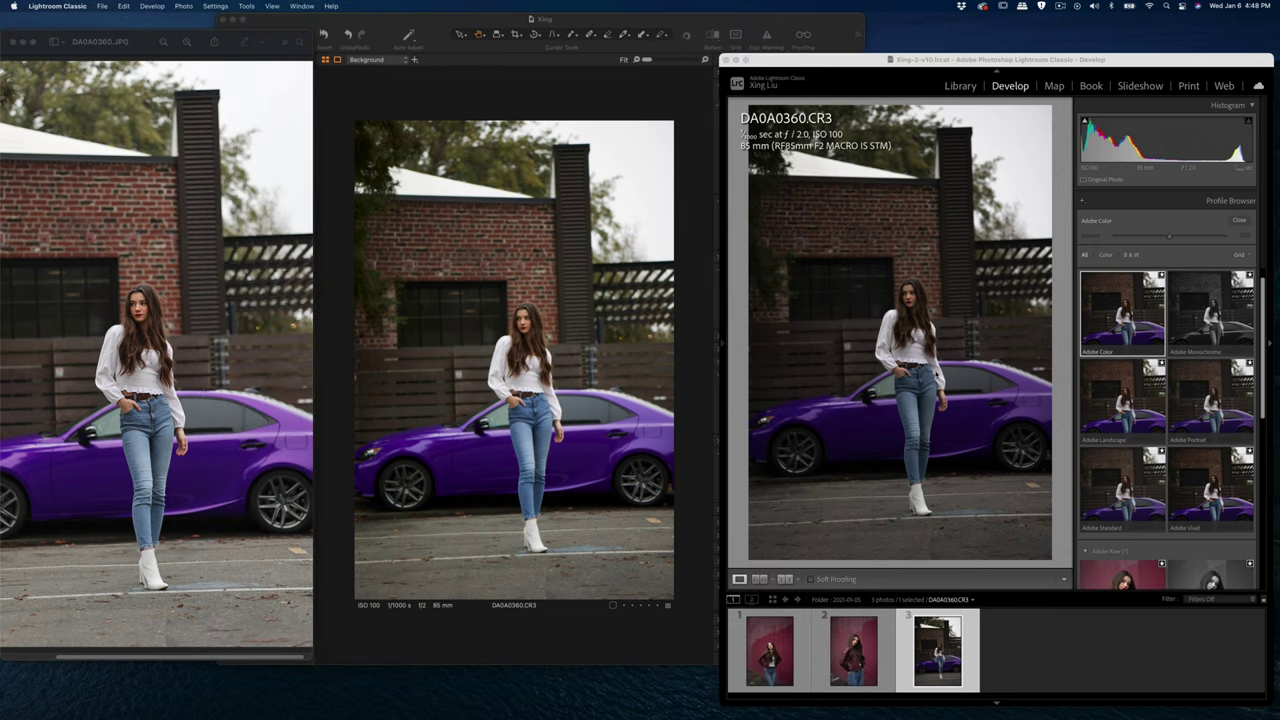
- Raise Lightroom's exposure to +0.85 and nudge Capture One's exposure up to match
left_click(1251, 222)
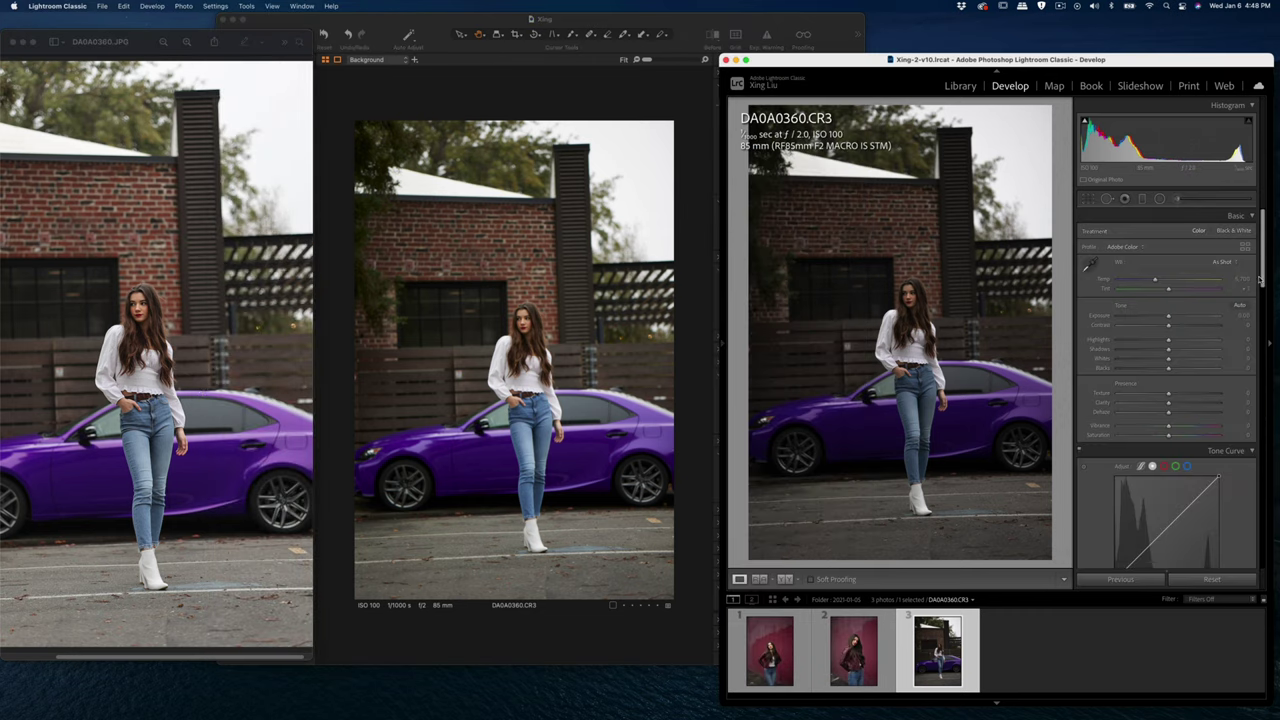
left_click_drag(1168, 318, 1178, 318)
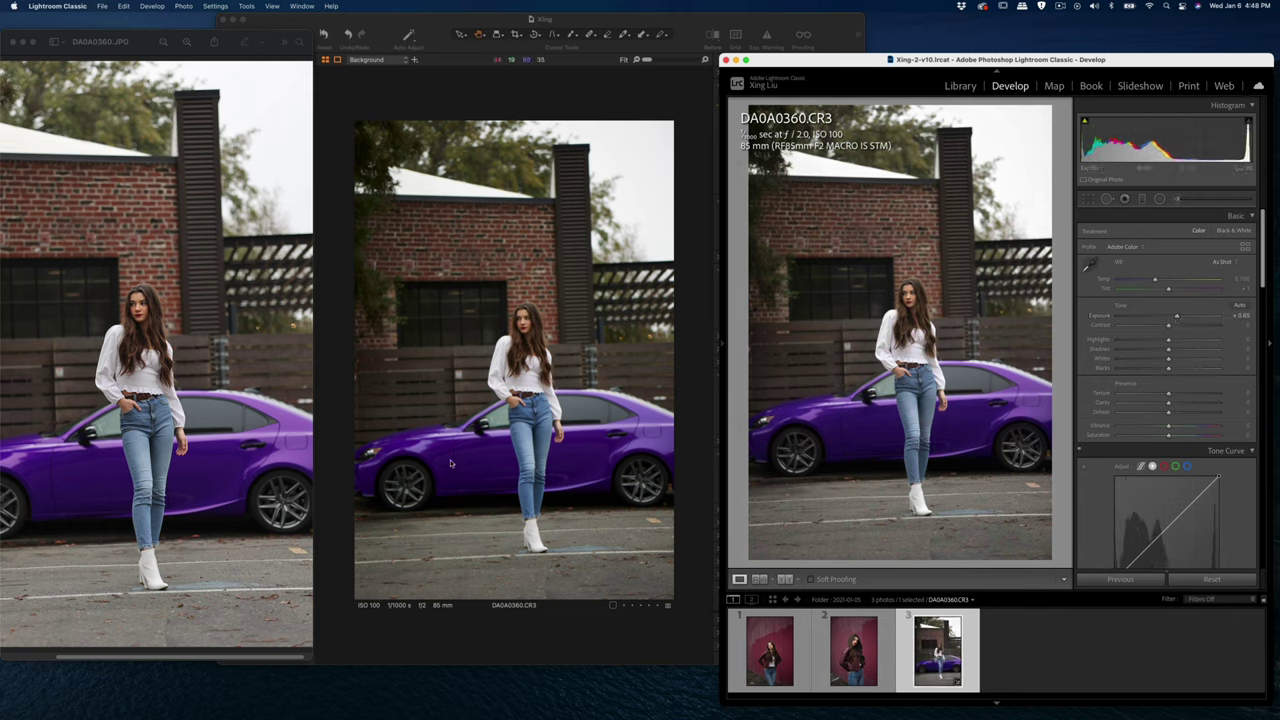
key("super+t")
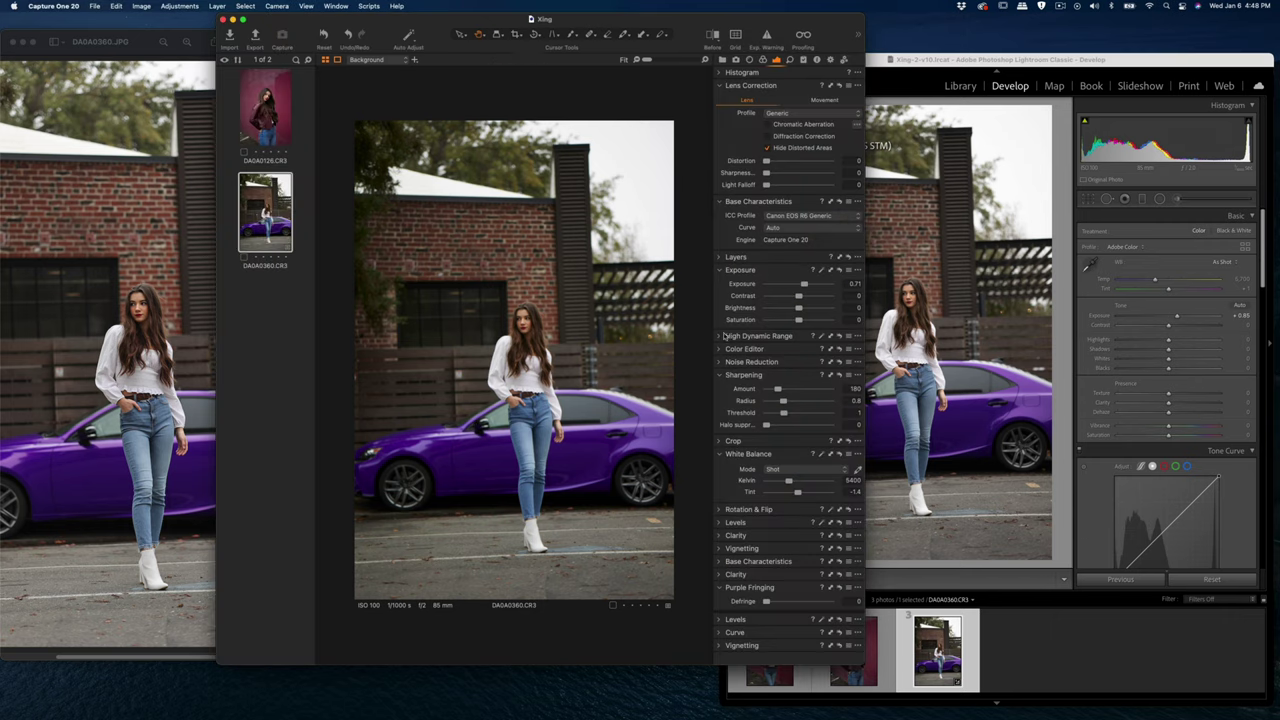
left_click(805, 285)
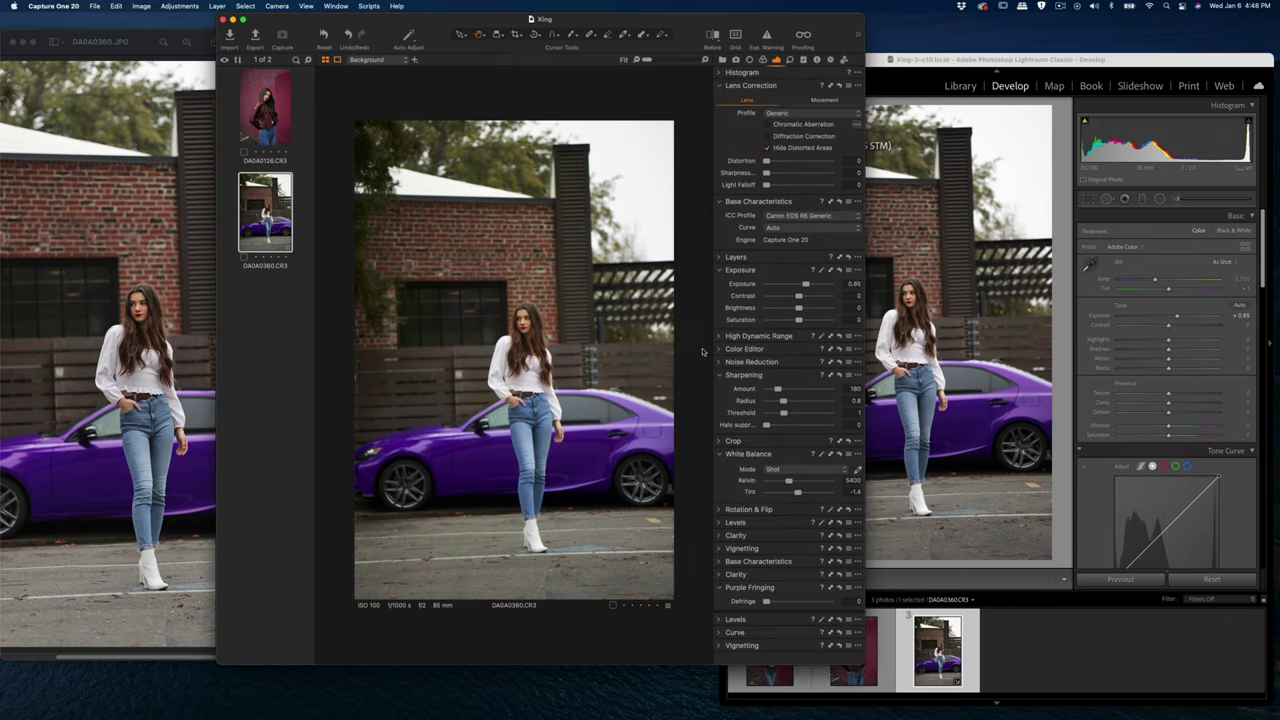
- Compare against the Preview JPEG, then view Lightroom's photo at 1:1 on the face
left_click(202, 466)
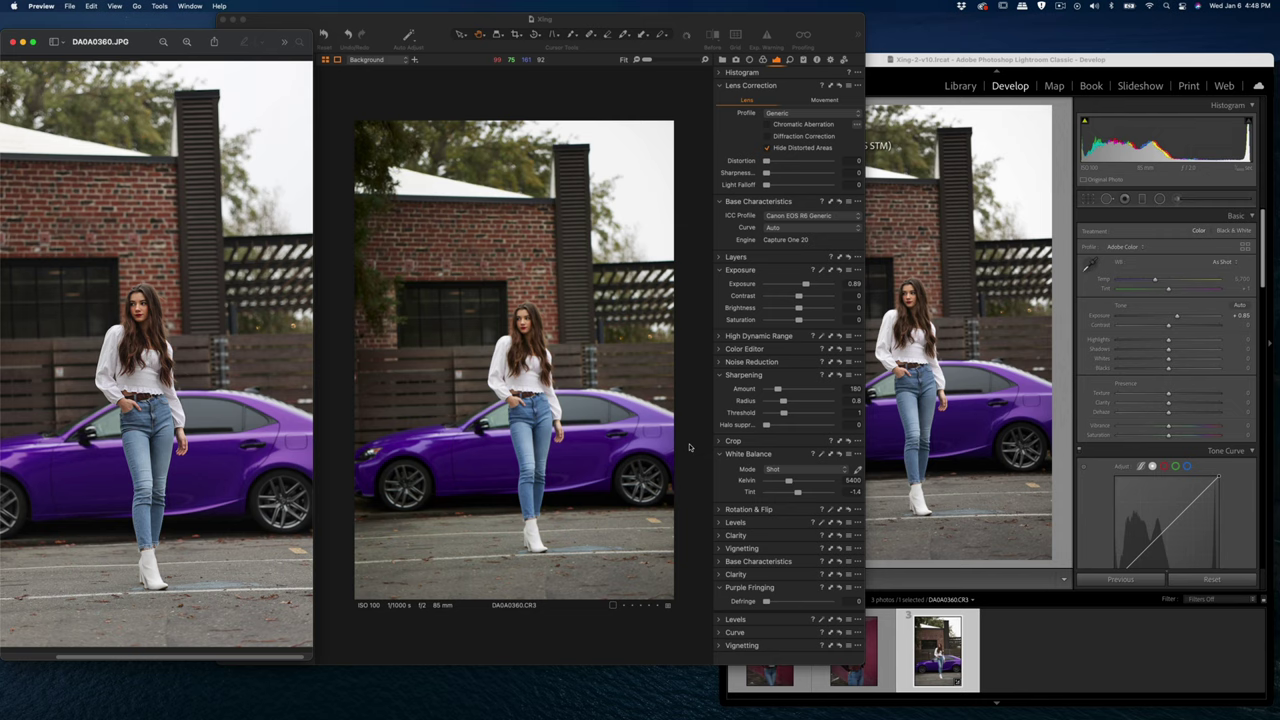
key("super+Tab")
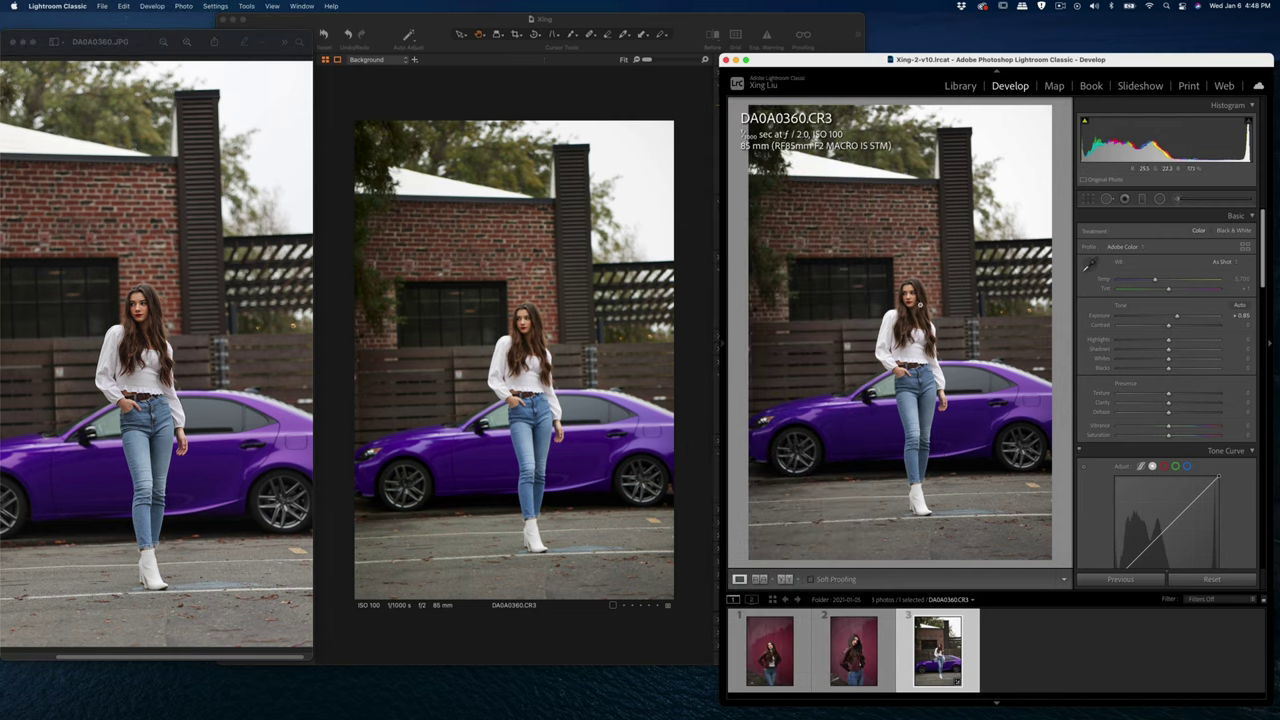
left_click(915, 300)
- Zoom Capture One's viewer to 100% on the woman's face
left_click(530, 322)
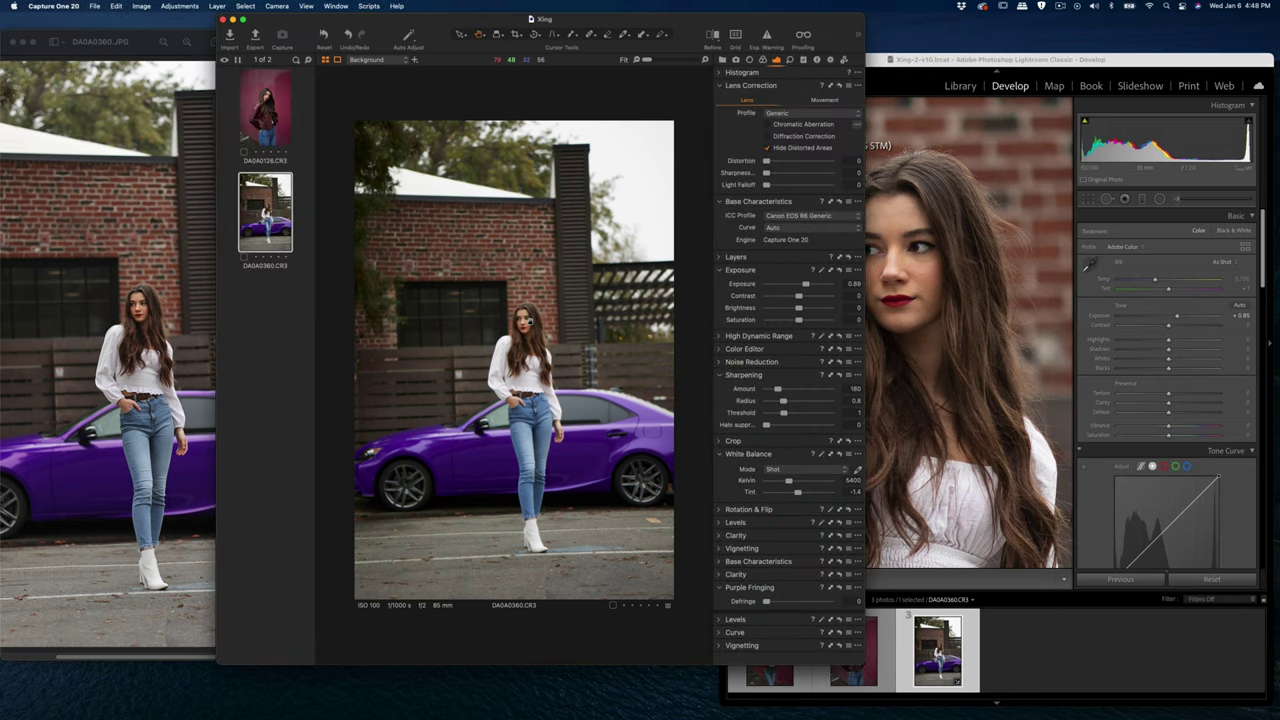
scroll(528, 321, "up", 3)
scroll(527, 300, "down", 3)
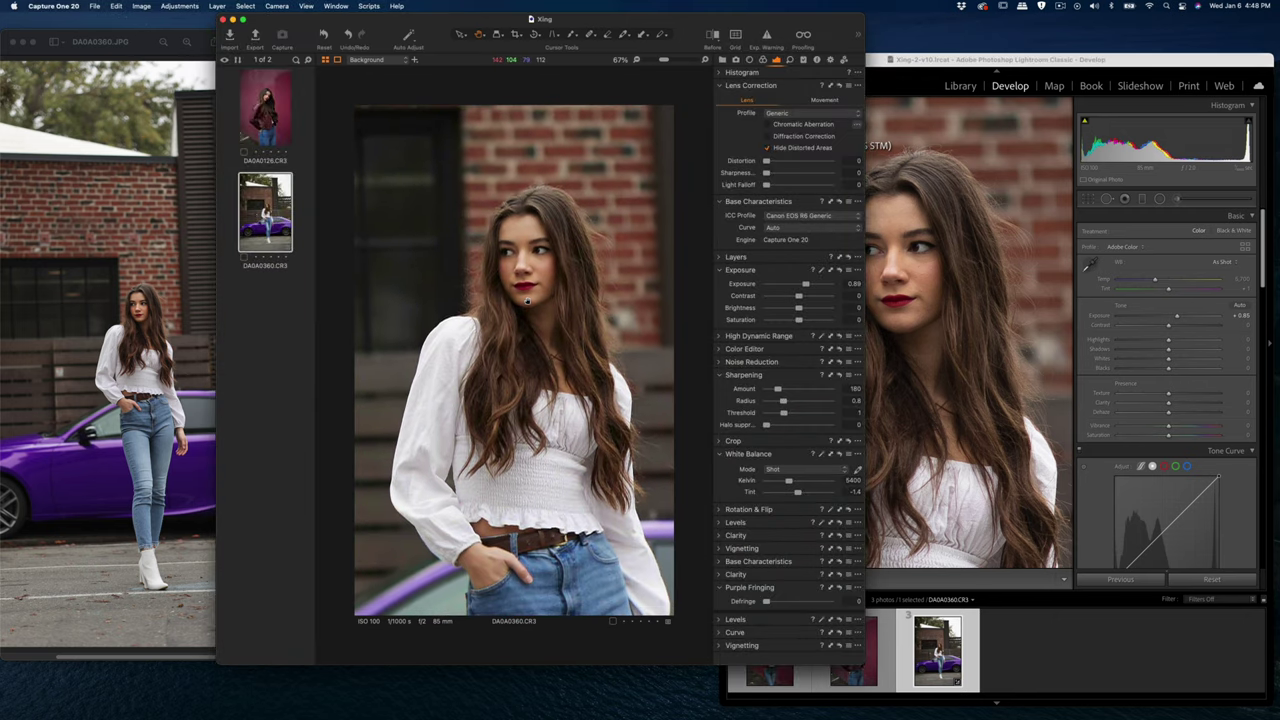
scroll(527, 301, "up", 2)
scroll(527, 301, "up", 2)
- Zoom the Preview JPEG in on the face and bring Lightroom back in front
left_click(113, 316)
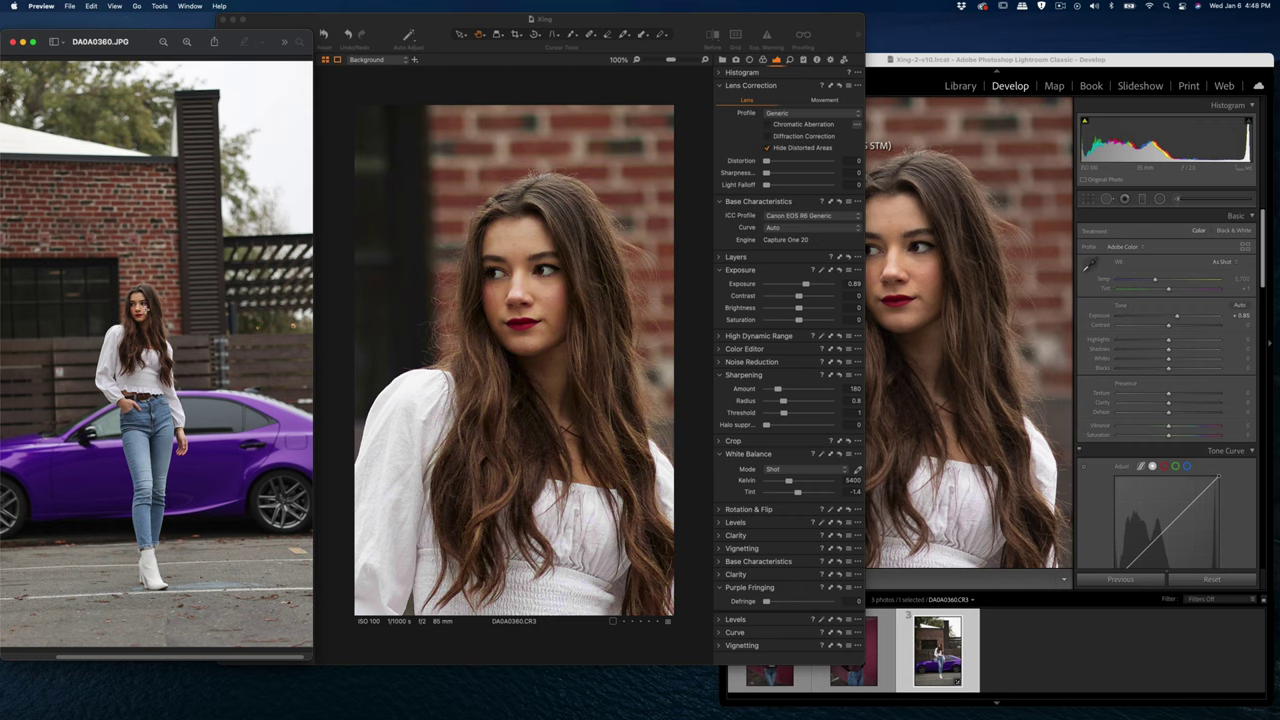
scroll(127, 309, "up", 2)
scroll(135, 309, "up", 2)
scroll(146, 308, "up", 3)
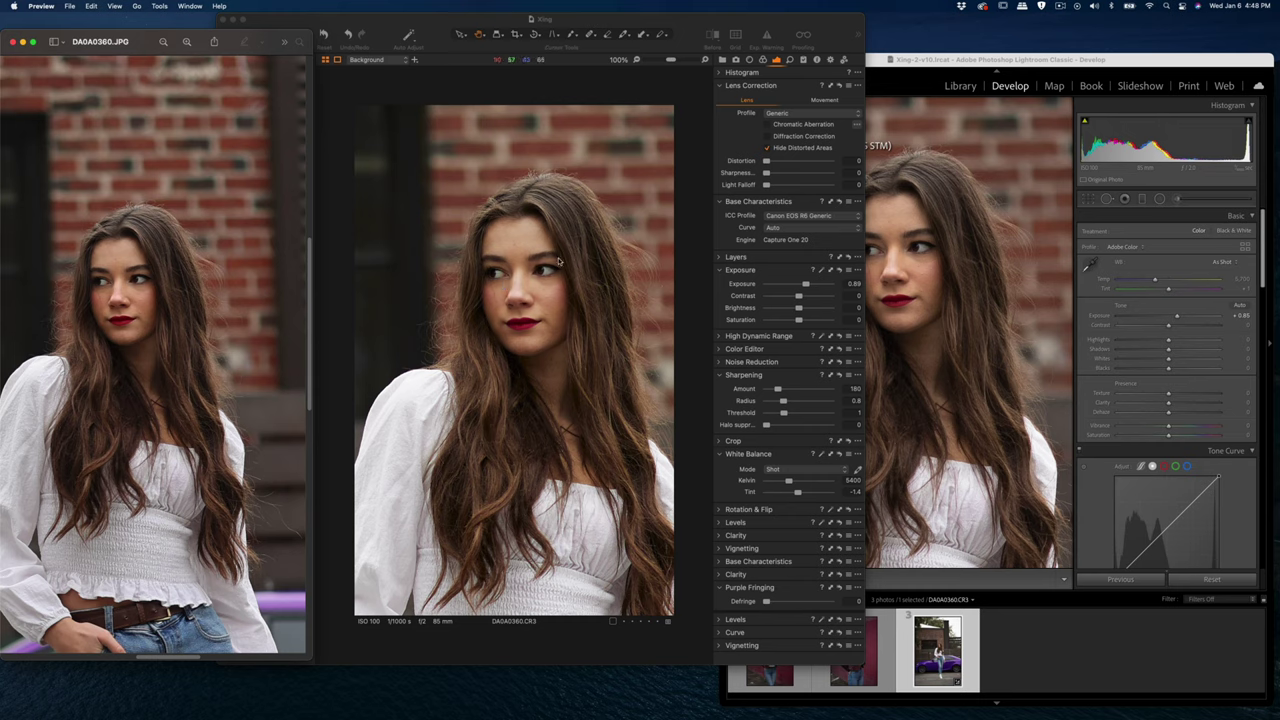
left_click(960, 77)
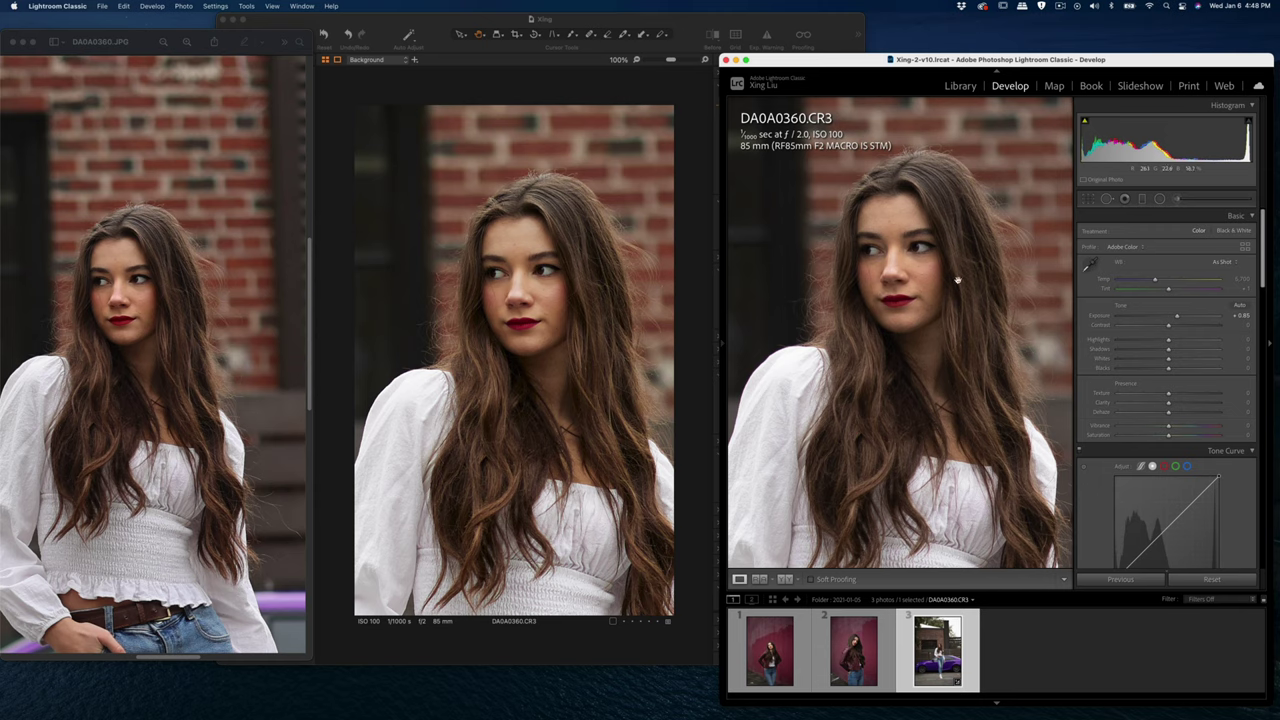
- Browse Lightroom's camera profiles without changing Adobe Color, moving the window slightly up and left
left_click(1247, 247)
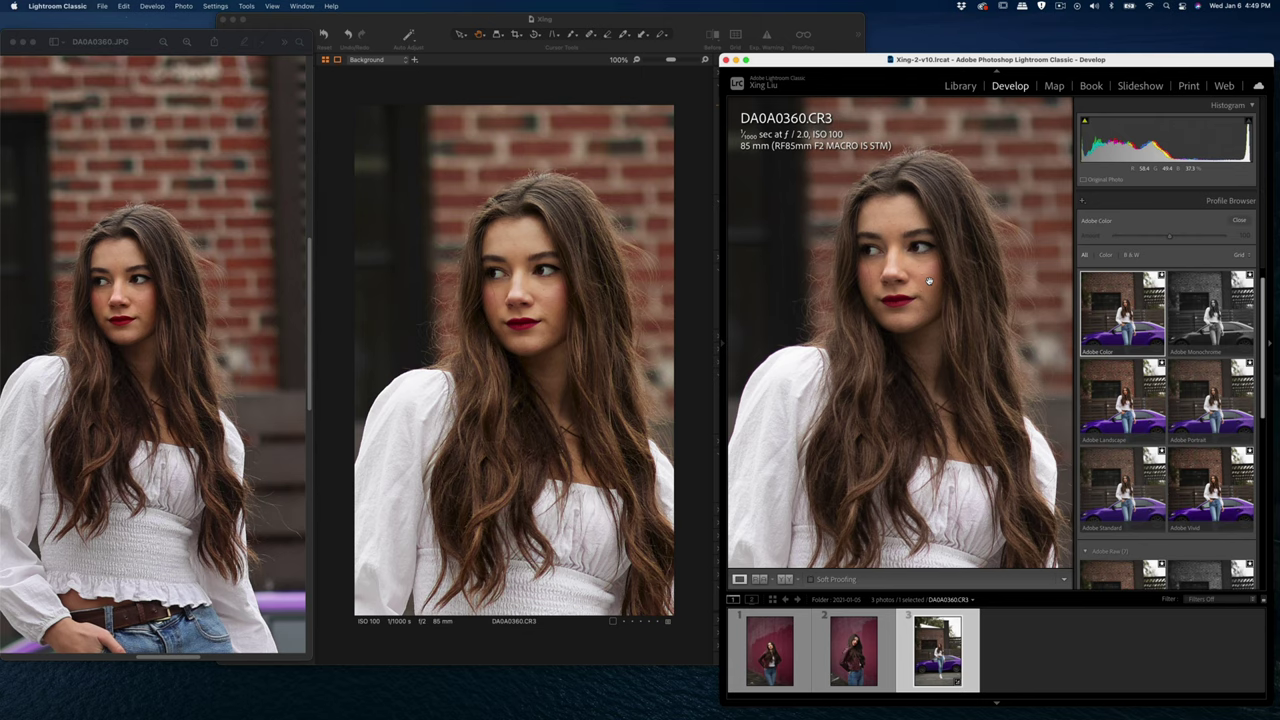
left_click_drag(851, 63, 840, 26)
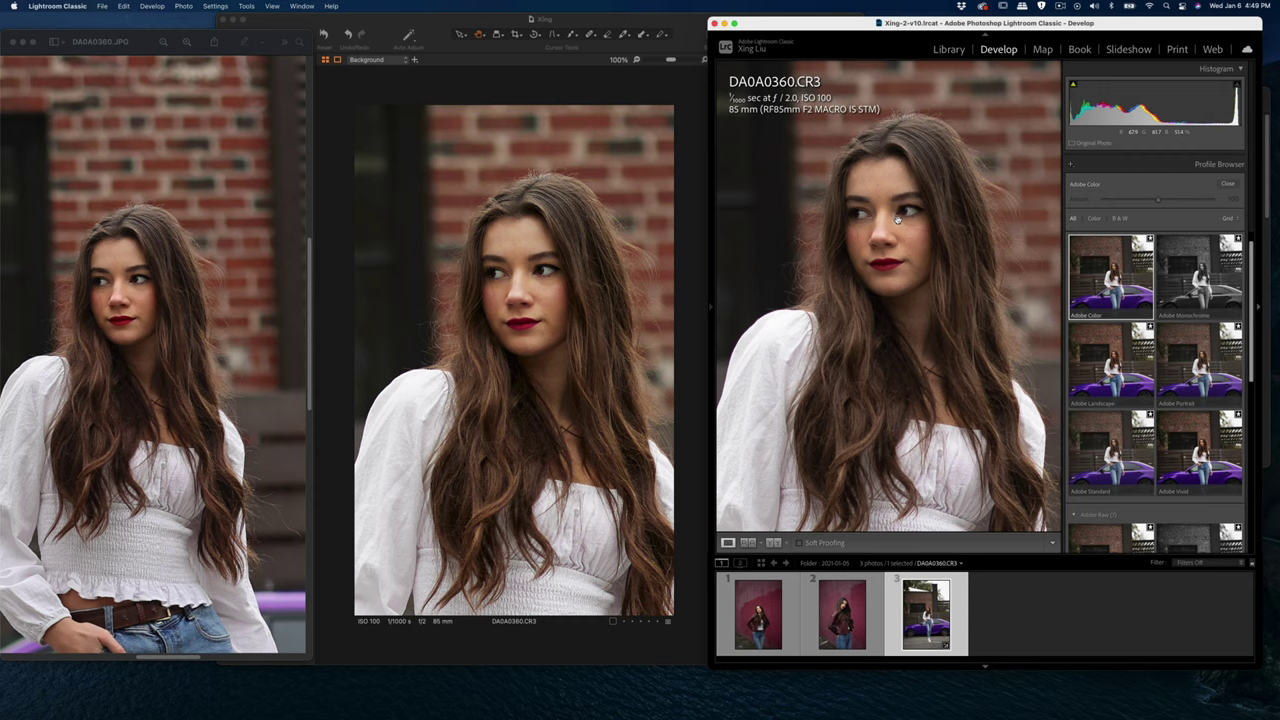
left_click(1232, 184)
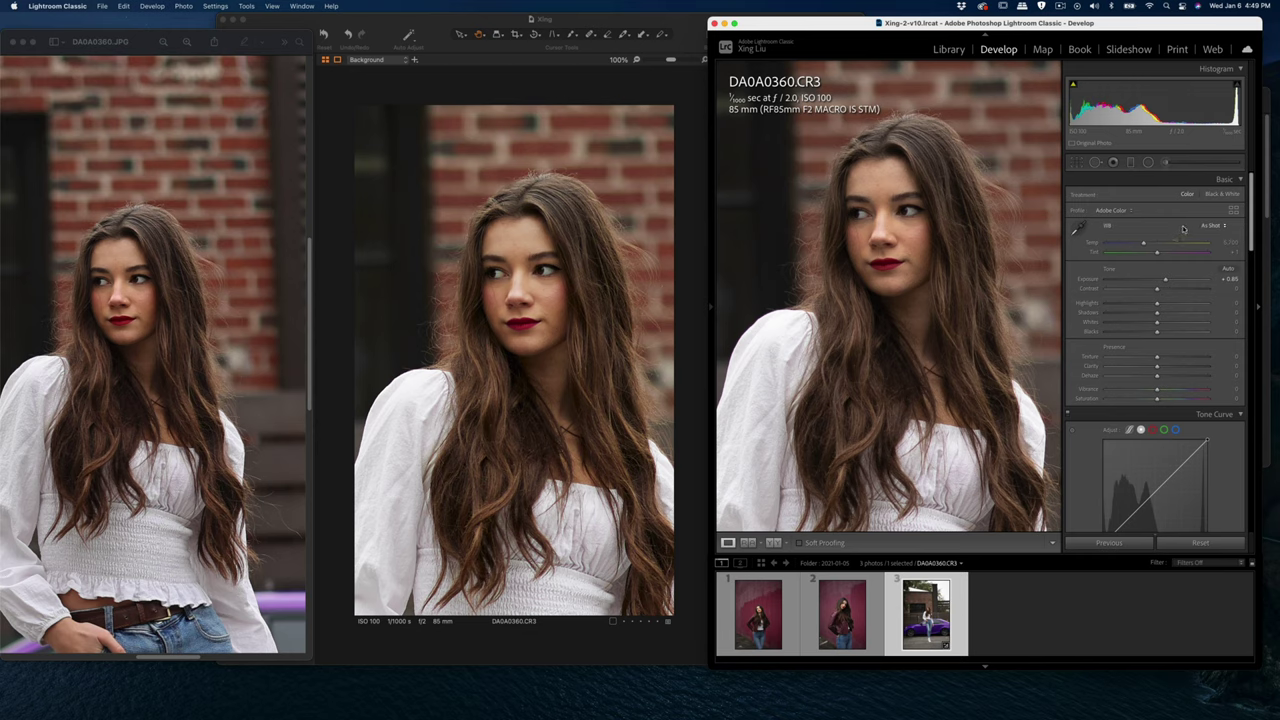
- Fit the whole photo in view in both Capture One and Lightroom
left_click(444, 27)
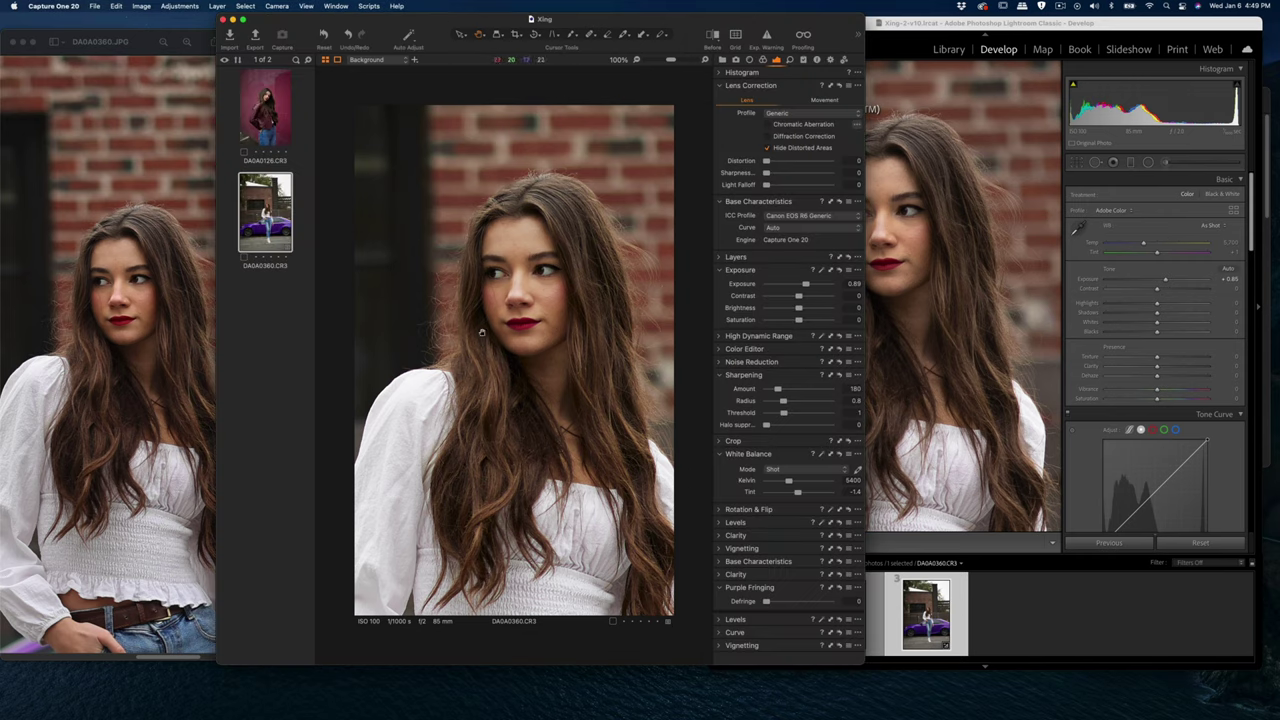
left_click(535, 310)
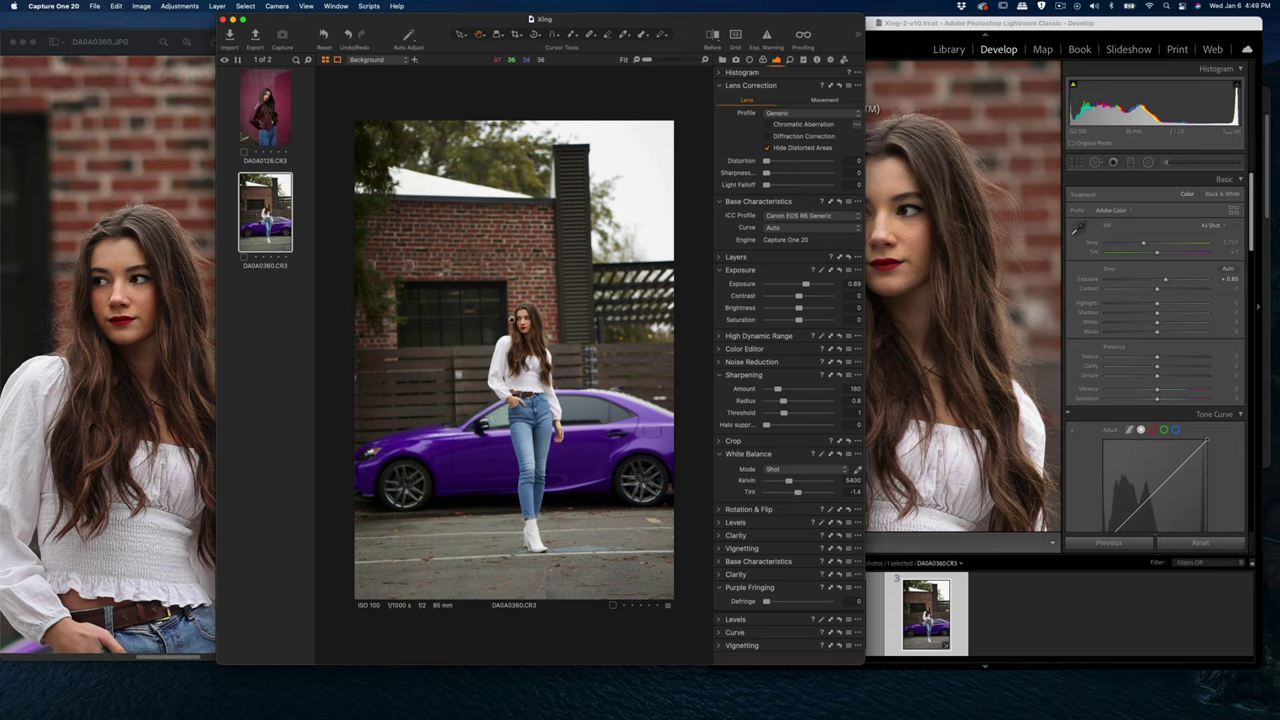
left_click(913, 213)
scroll(906, 280, "down", 5)
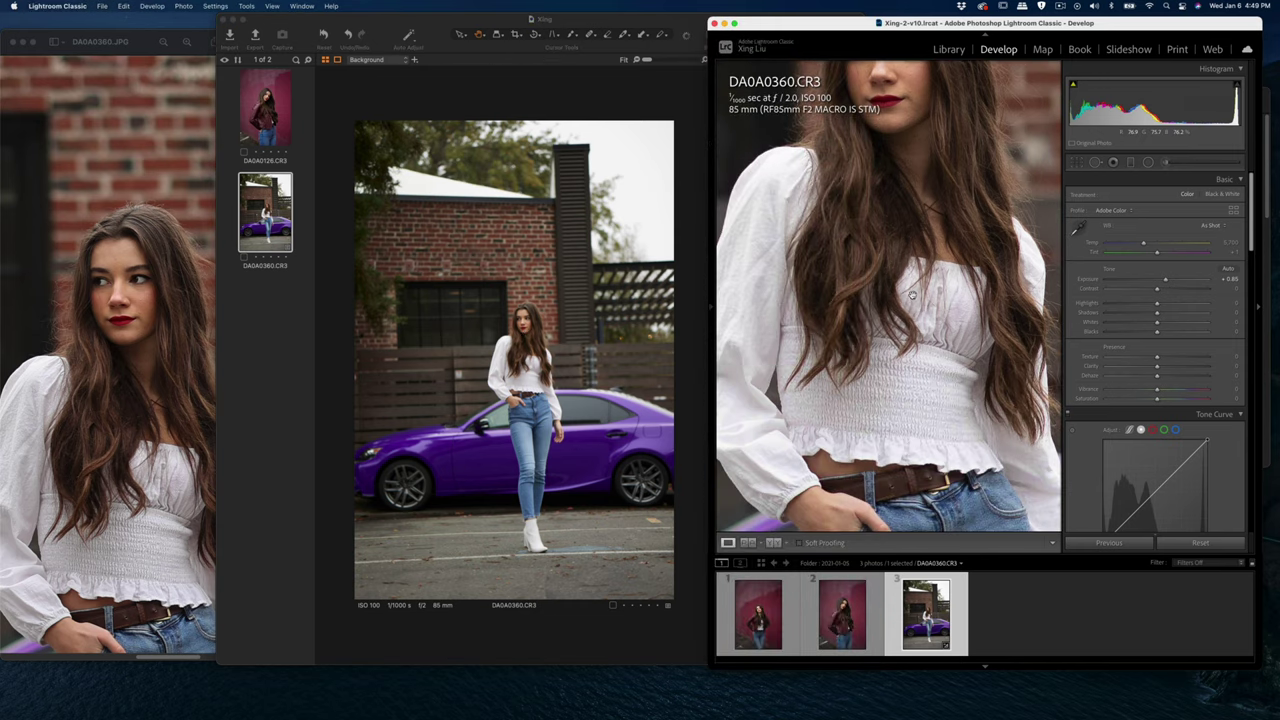
left_click(1006, 232)
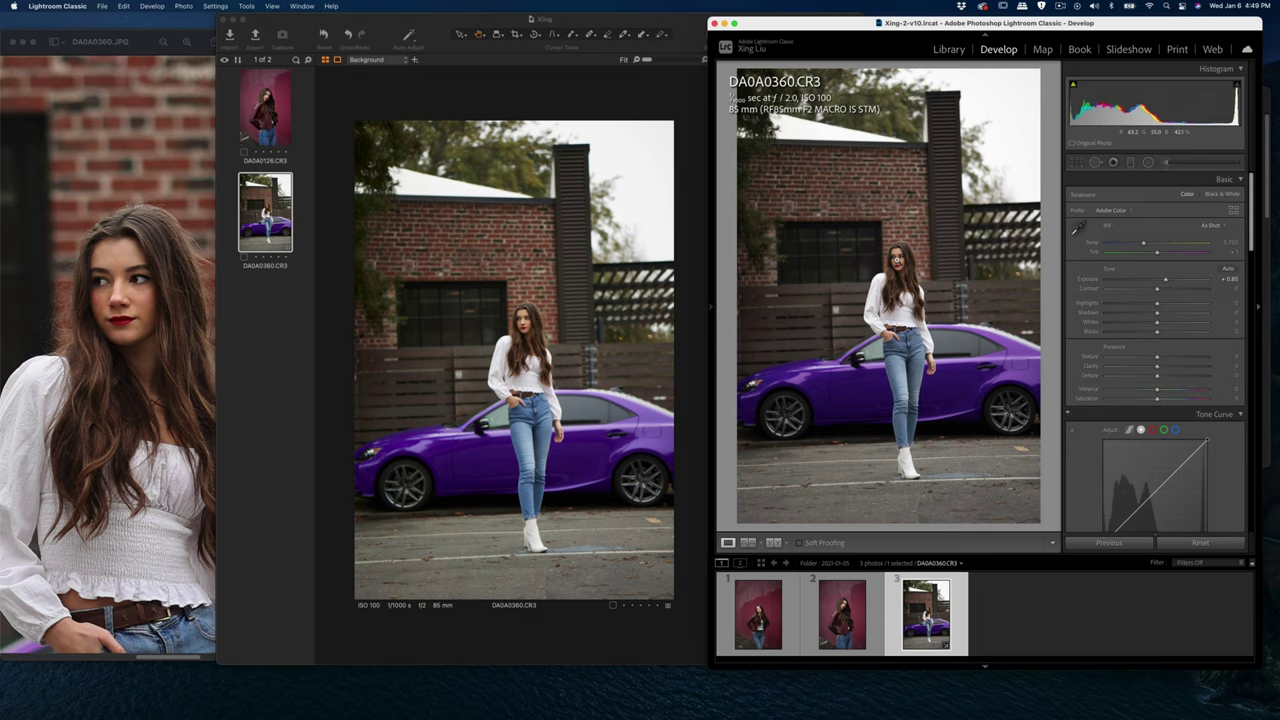
- Move the Preview window slightly up and zoom its JPEG out to the full scene
left_click(160, 35)
left_click_drag(161, 35, 174, 13)
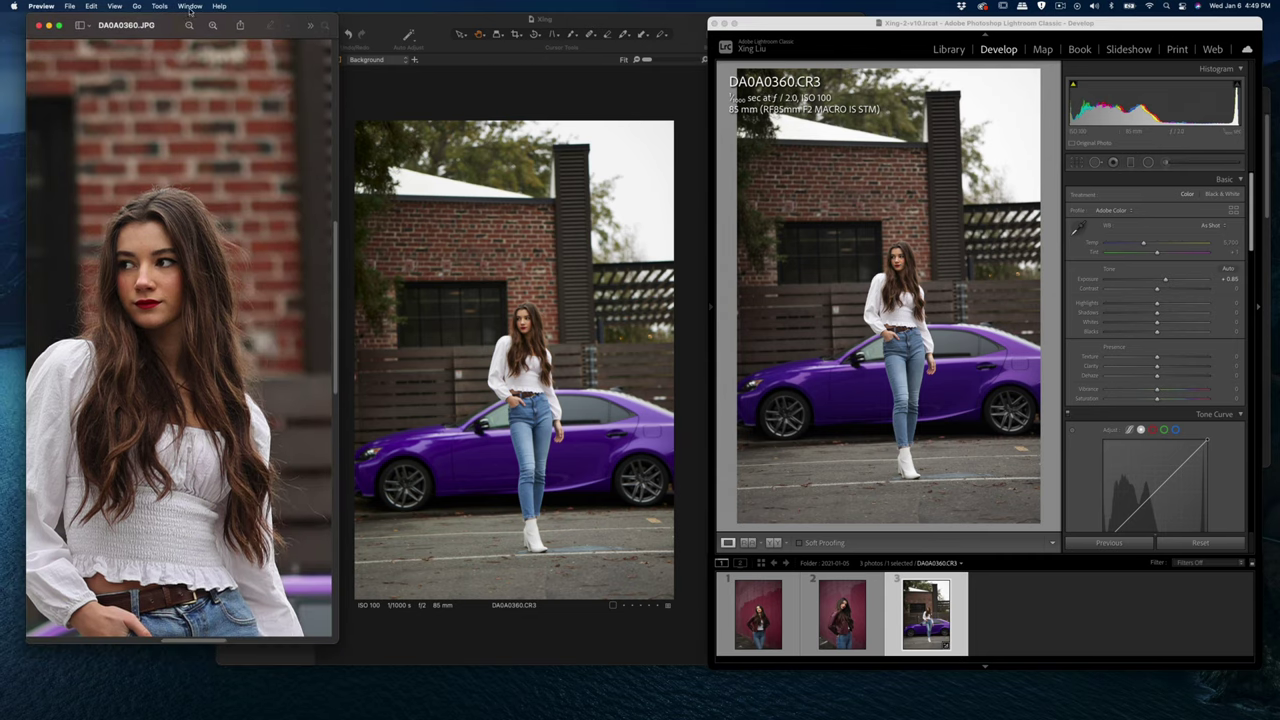
scroll(167, 261, "down", 3)
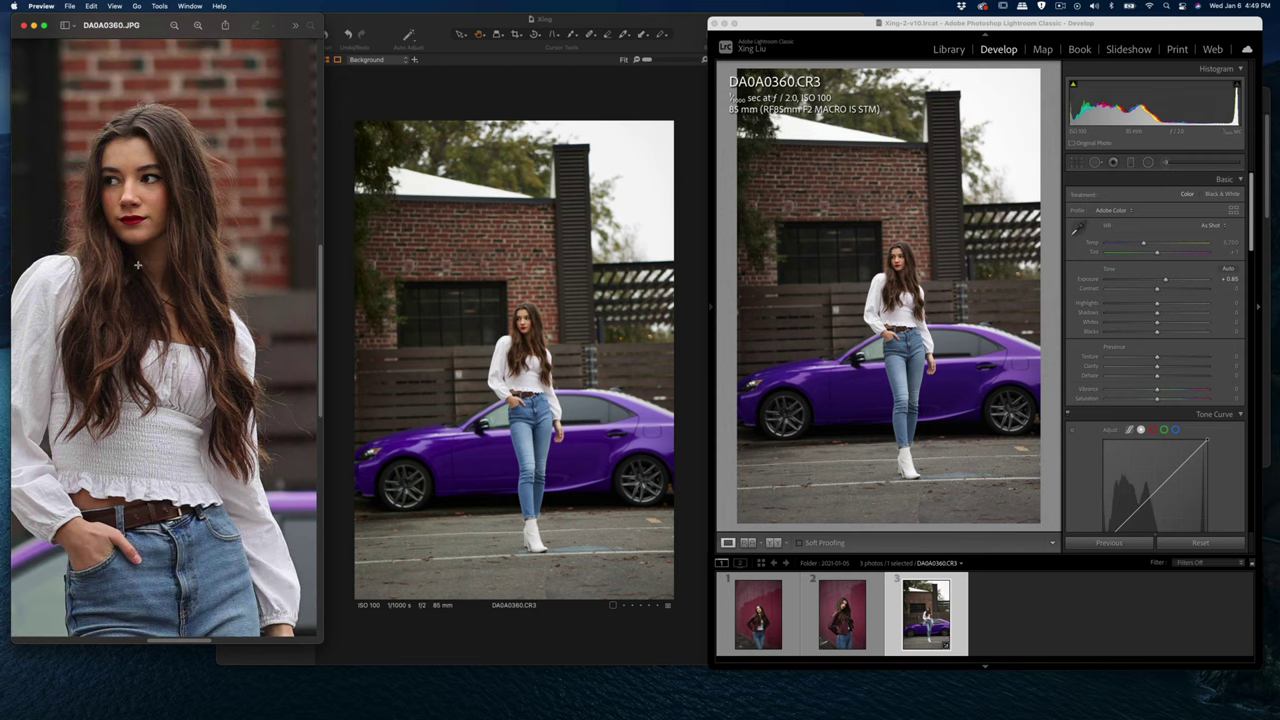
scroll(138, 265, "down", 2)
scroll(138, 265, "down", 2)
scroll(138, 265, "down", 2)
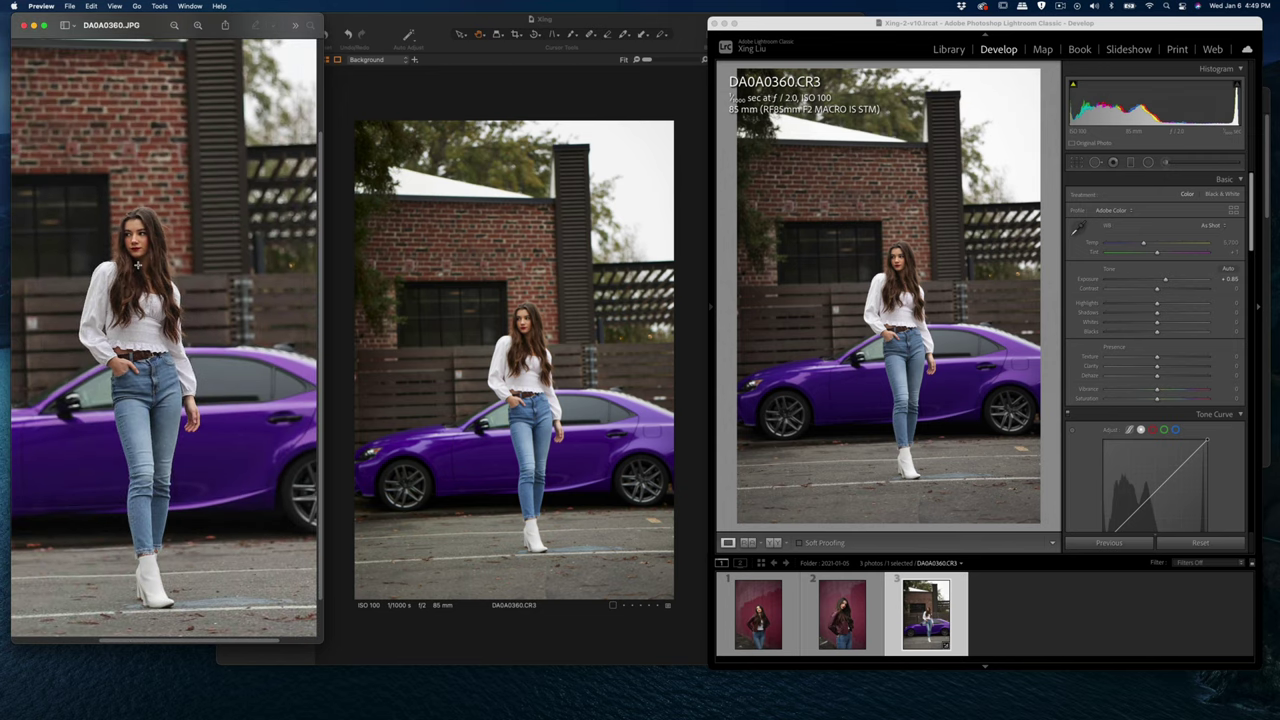